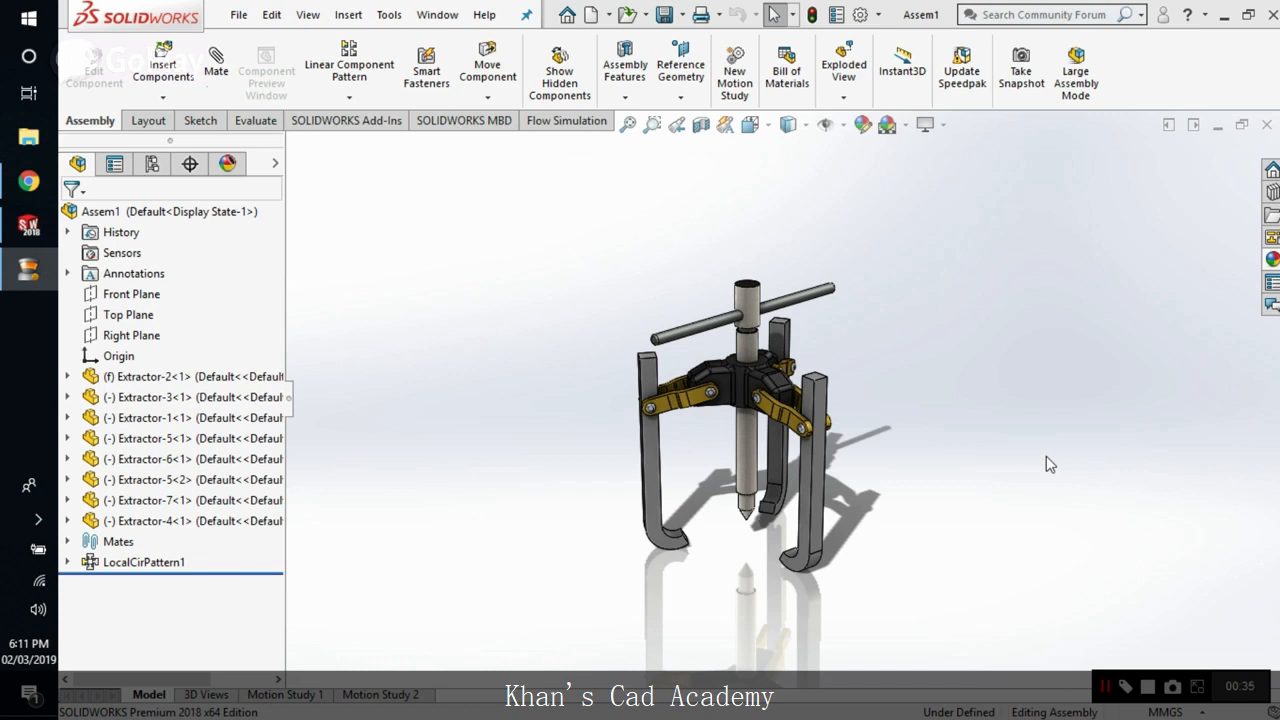
- Create a new motion study for the puller assembly and enlarge its timeline area
right_click(413, 705)
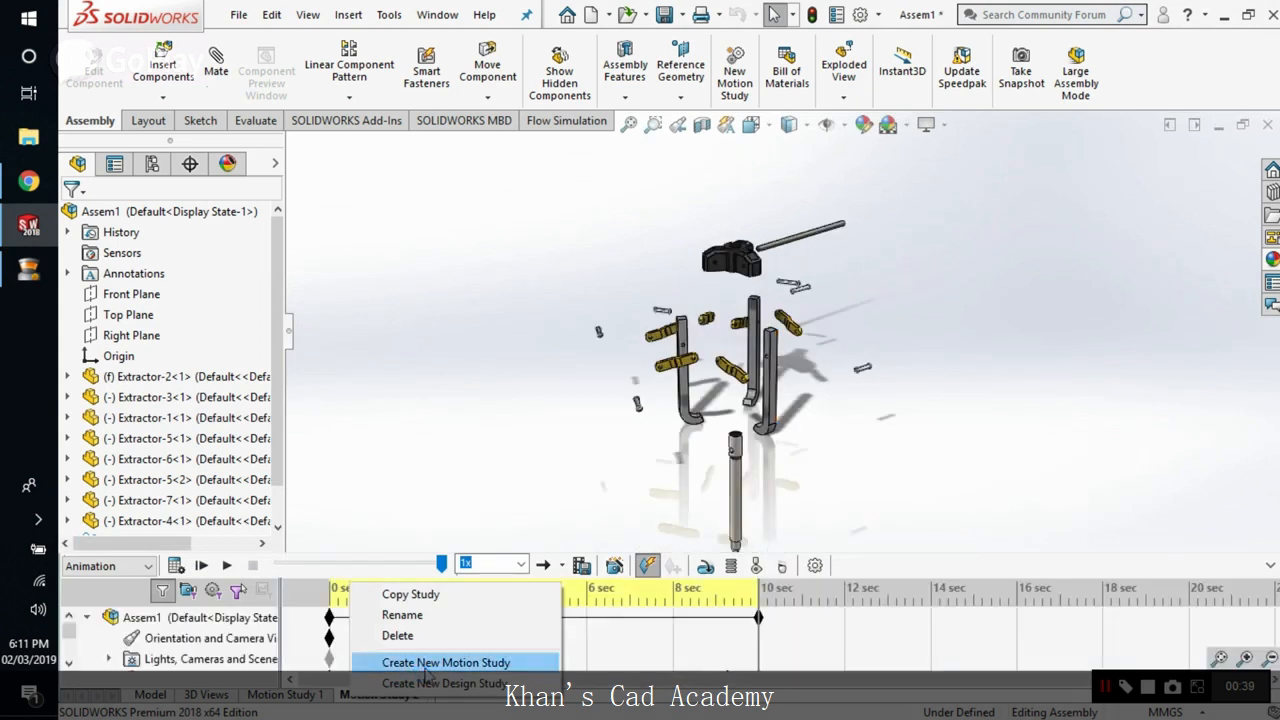
key(Escape)
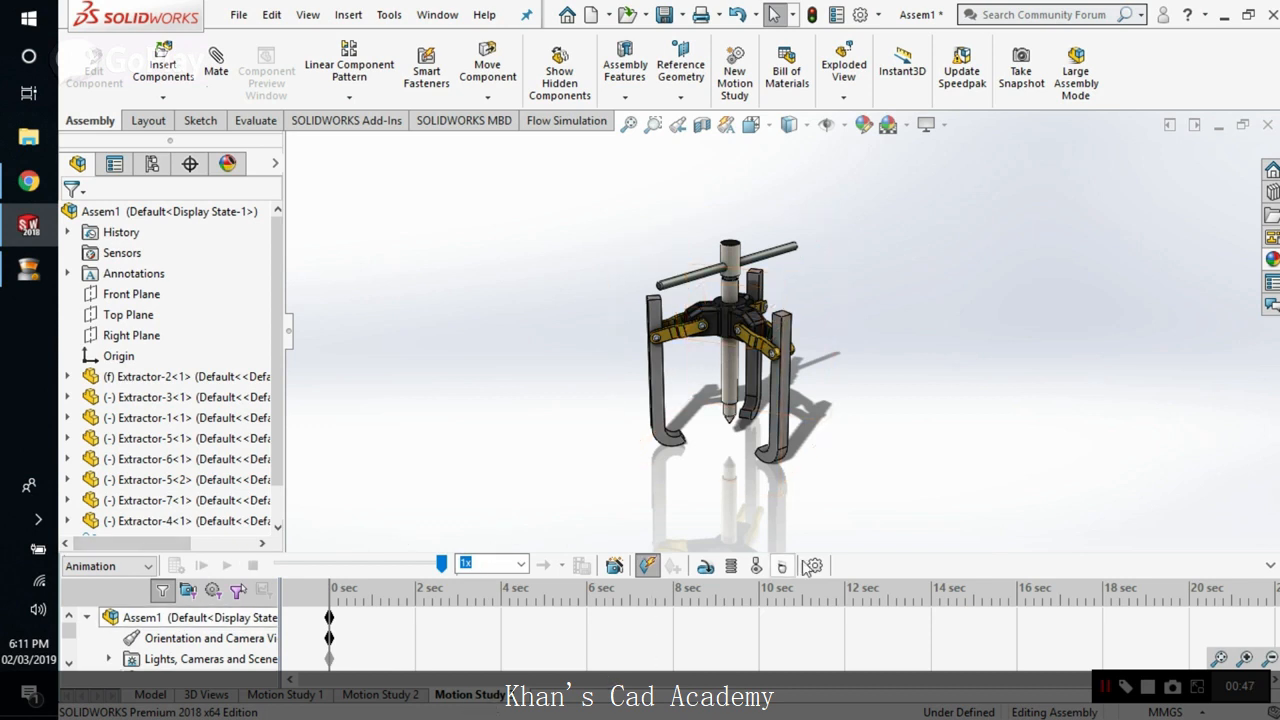
drag(861, 530, 860, 488)
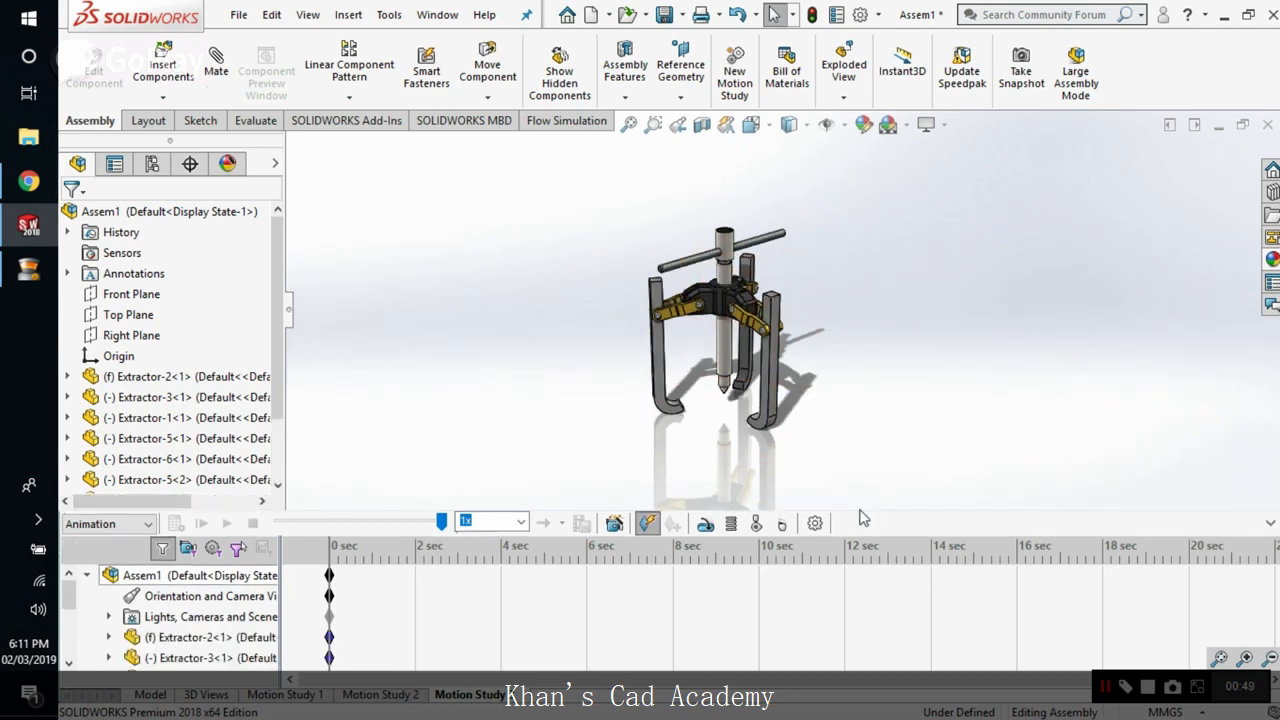
- Start a rotary motor on the cylindrical face of the puller's central screw, Extractor-3
scroll(716, 283, down, 2)
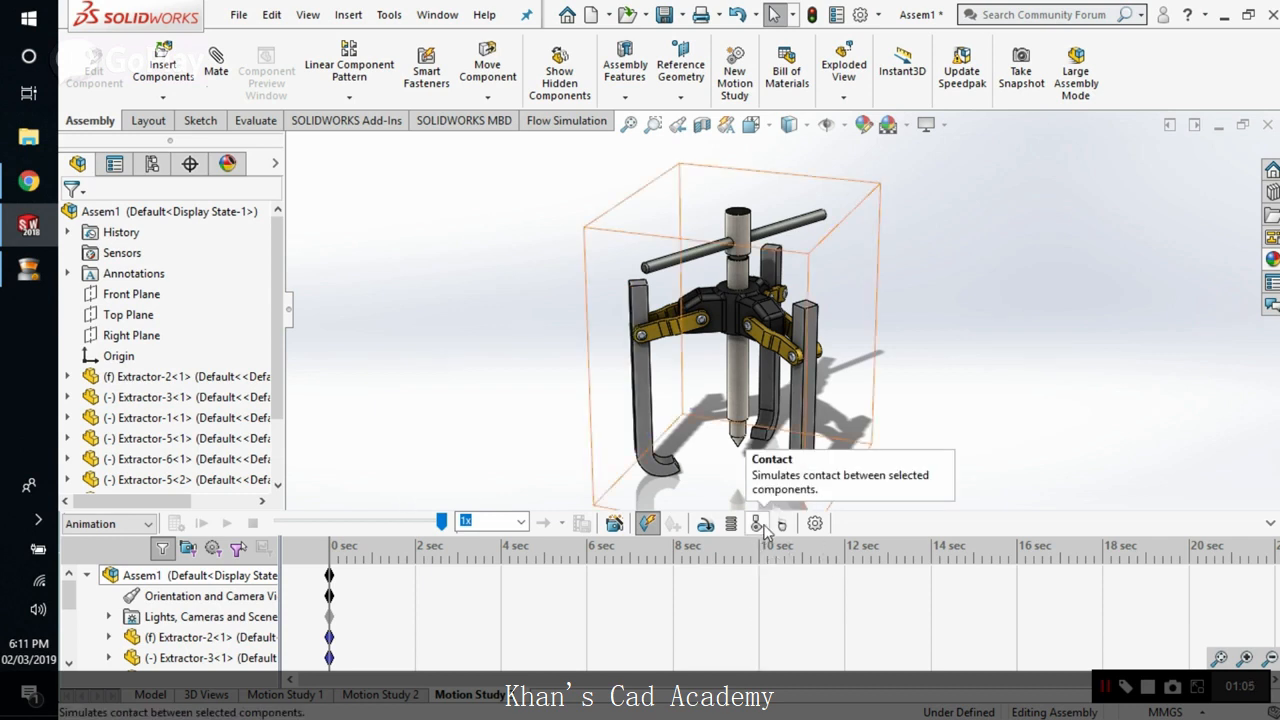
click(706, 524)
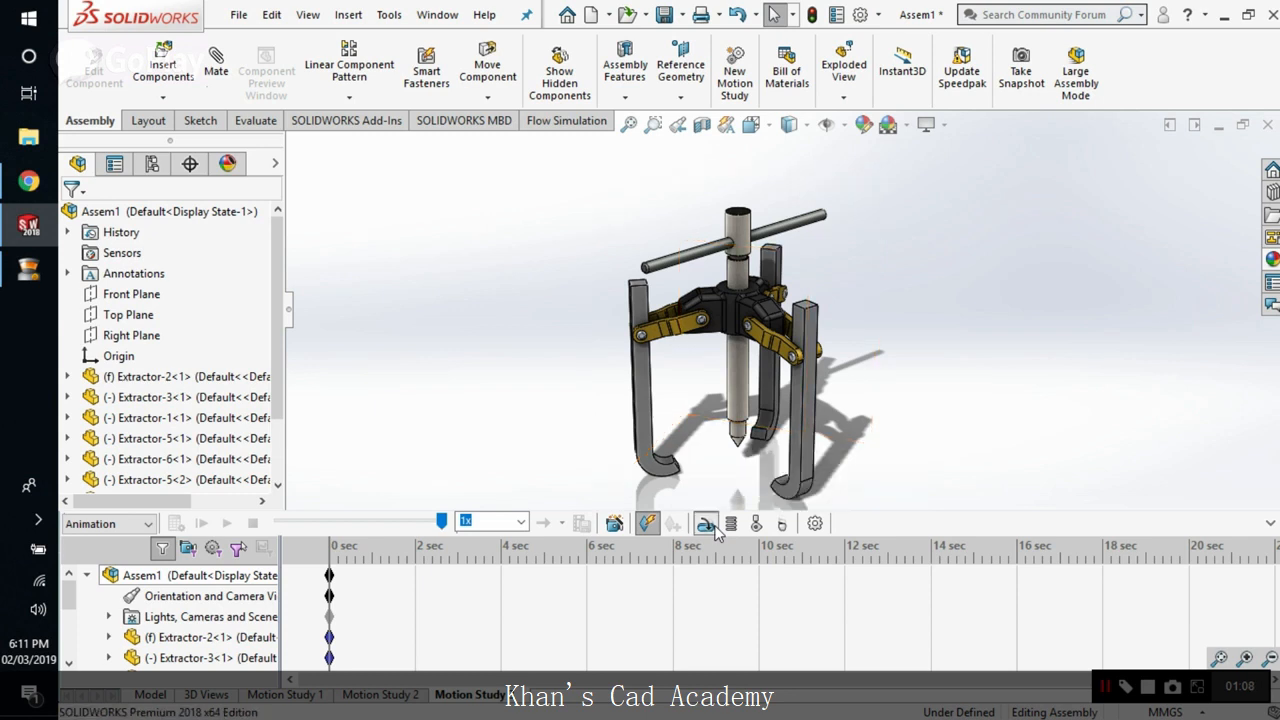
click(746, 300)
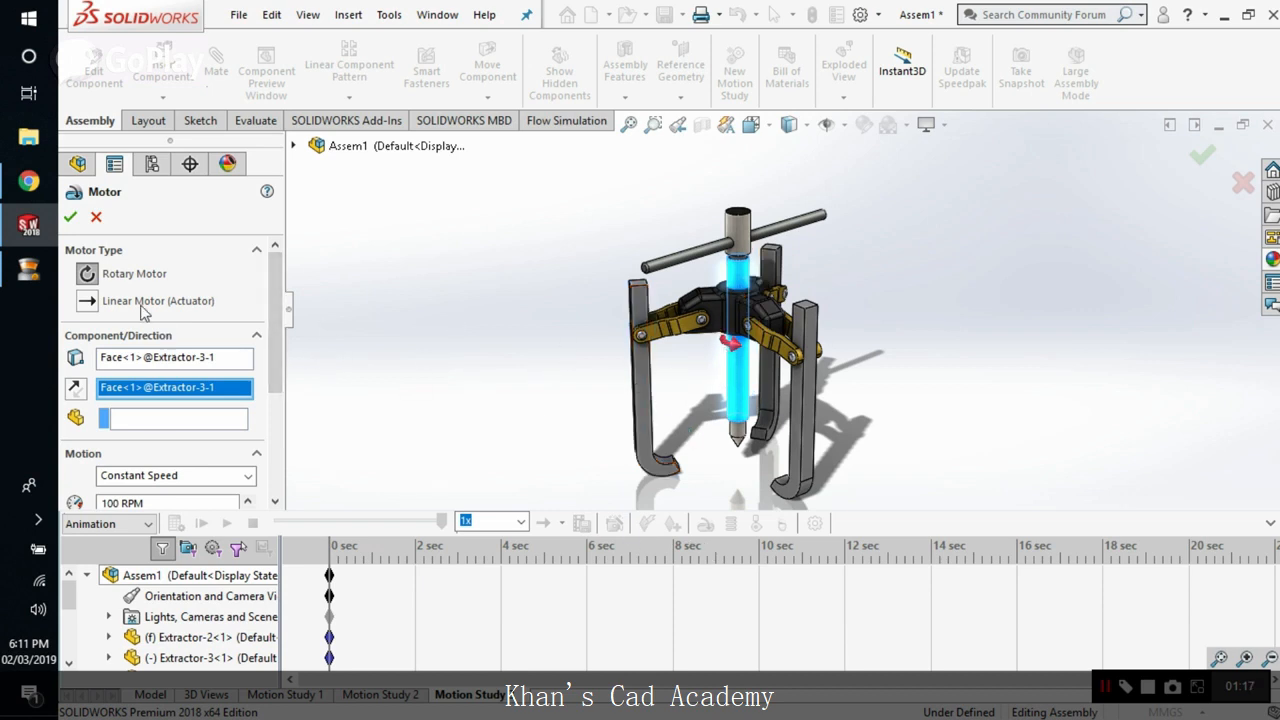
click(78, 397)
click(89, 303)
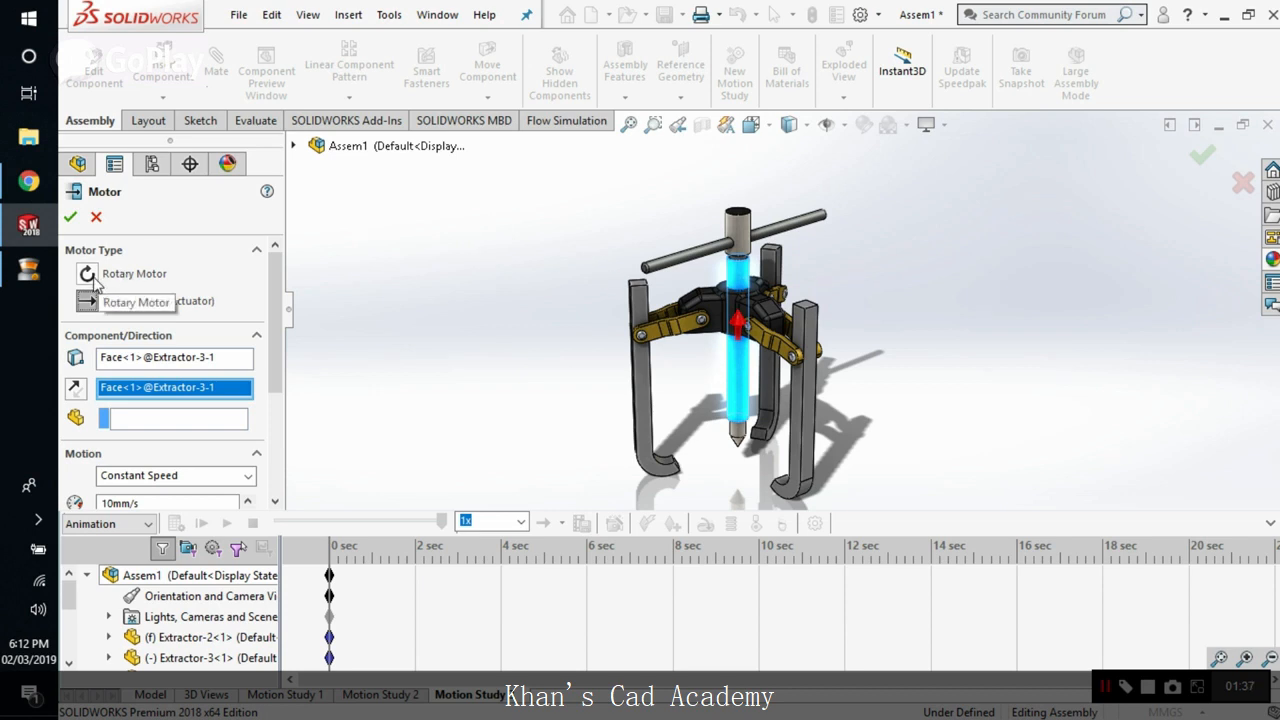
click(93, 280)
- Set the rotary motor to a constant speed of 5 RPM and accept it
drag(276, 346, 274, 398)
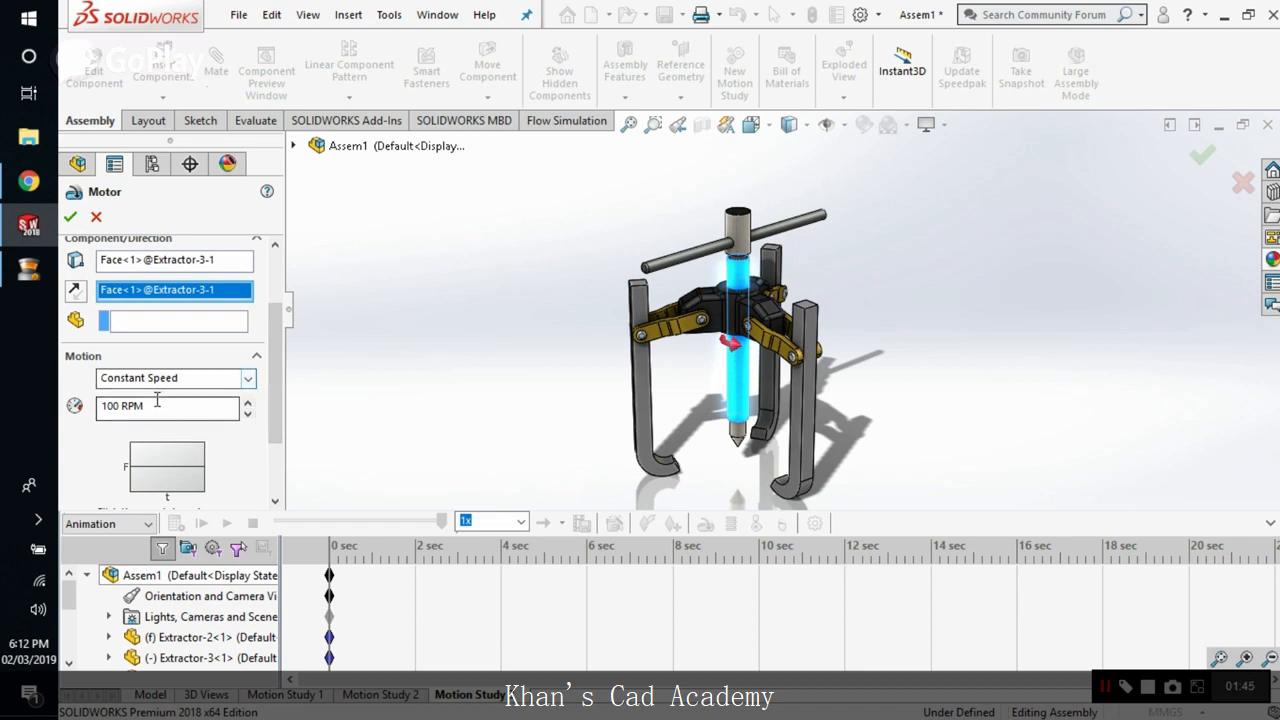
drag(160, 405, 66, 416)
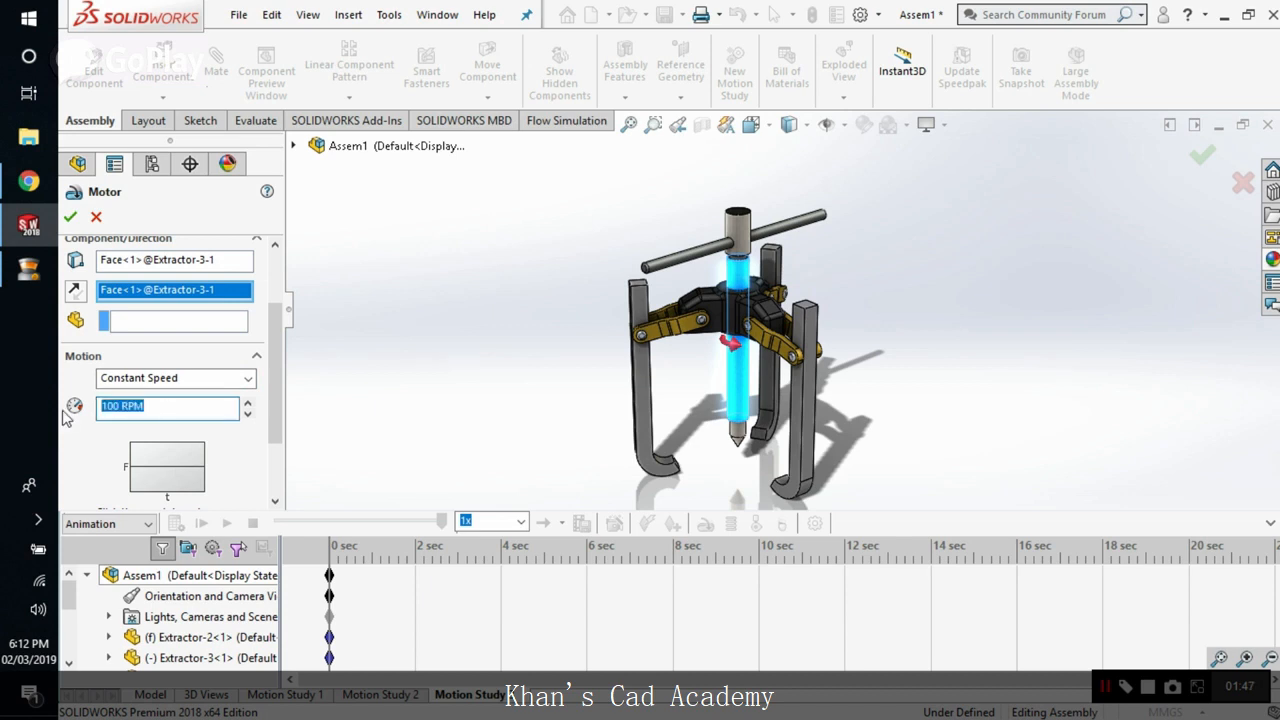
text(5)
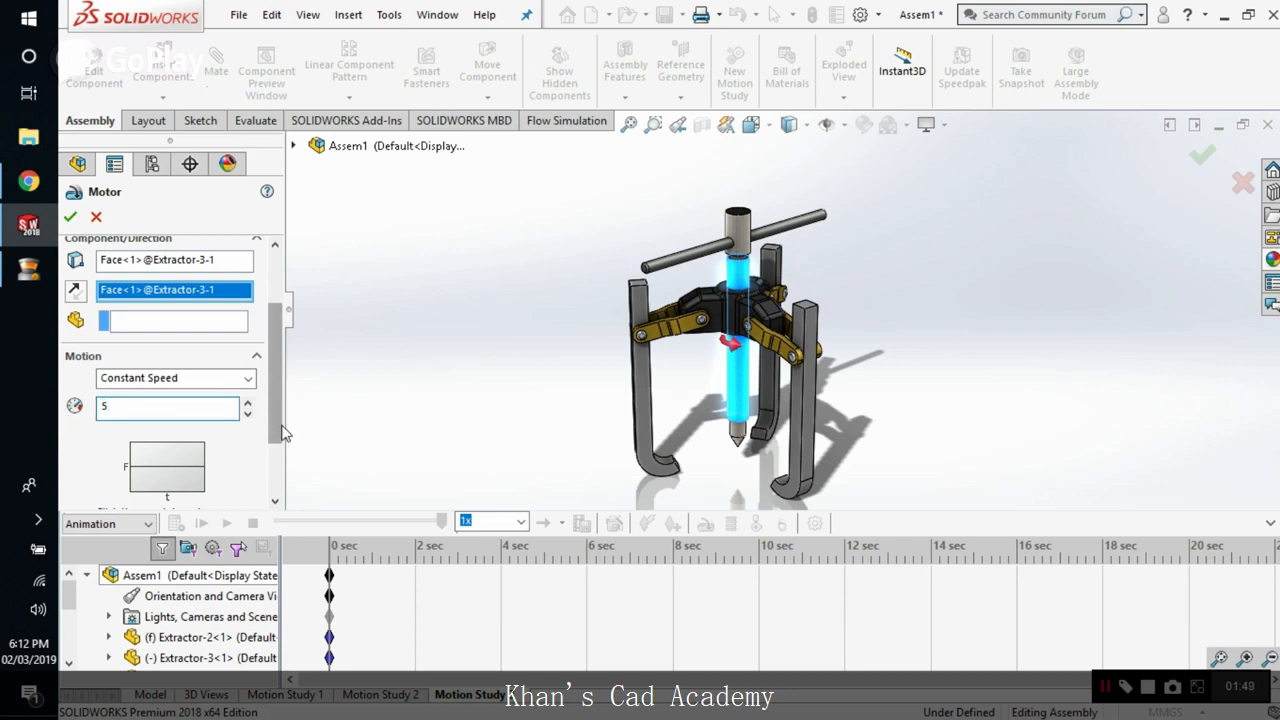
drag(278, 432, 275, 488)
scroll(275, 488, up, 3)
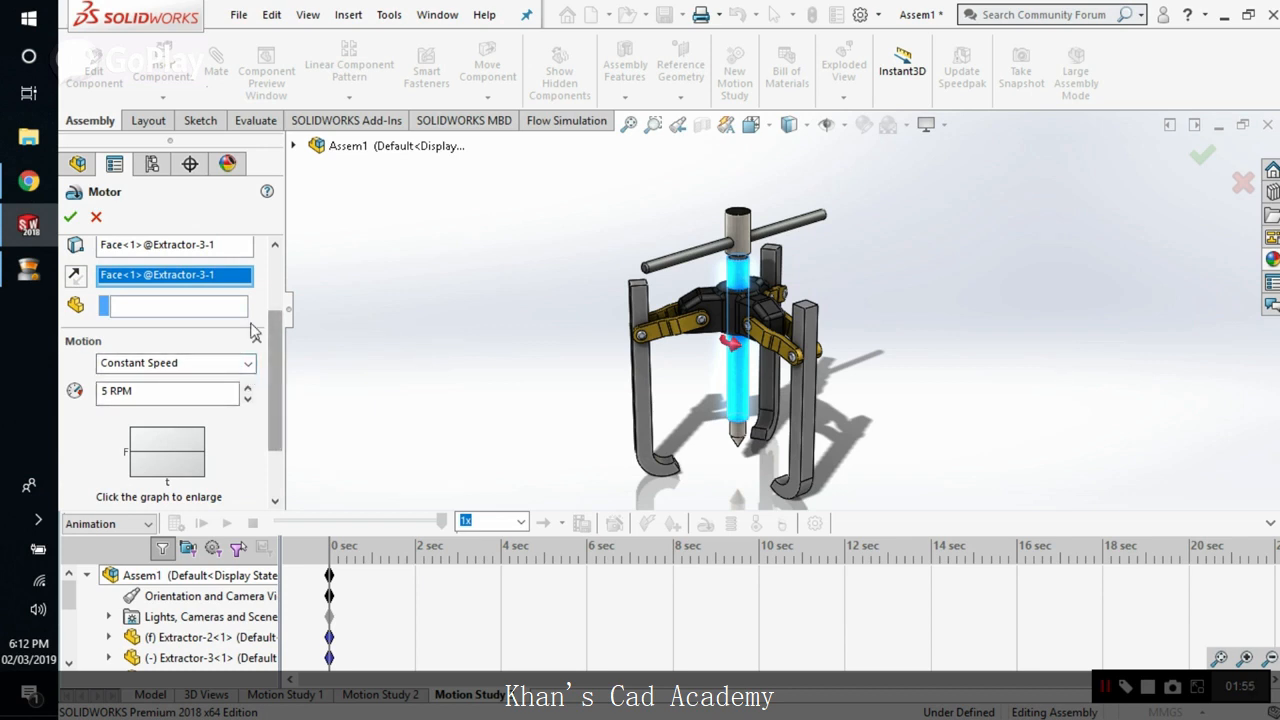
click(70, 216)
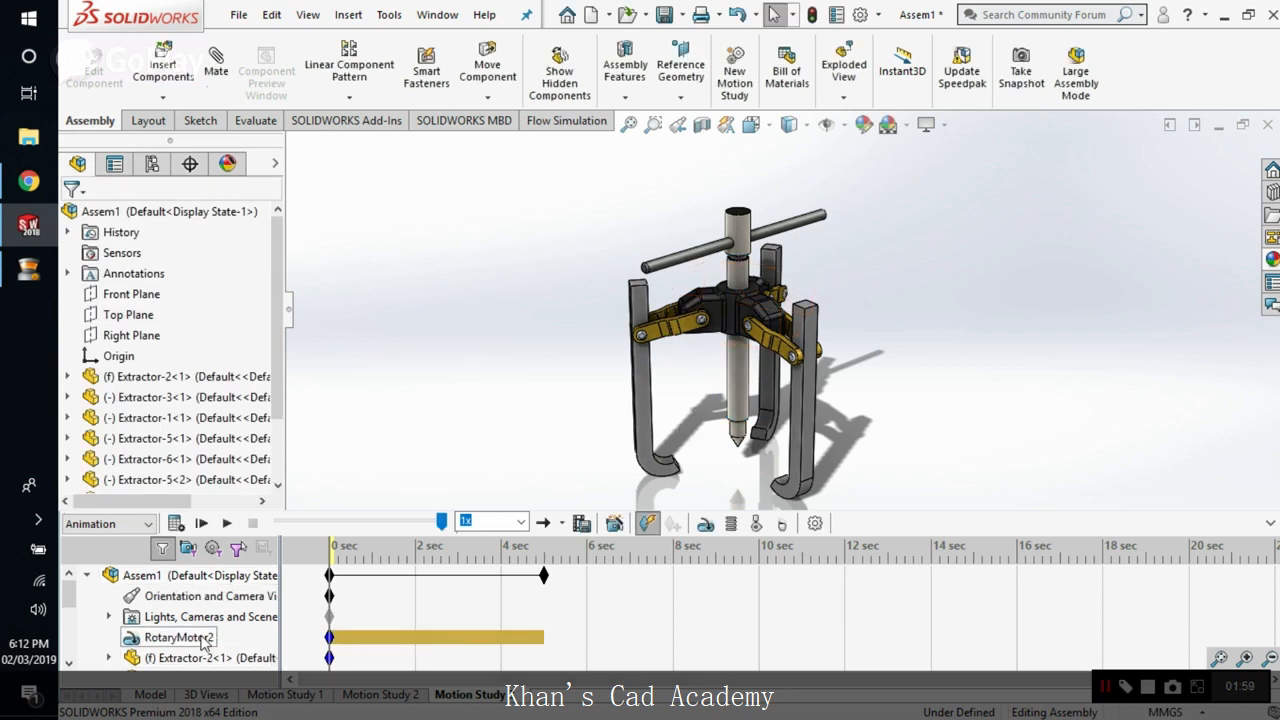
- Calculate the motion study and play the animation of the turning screw
click(175, 523)
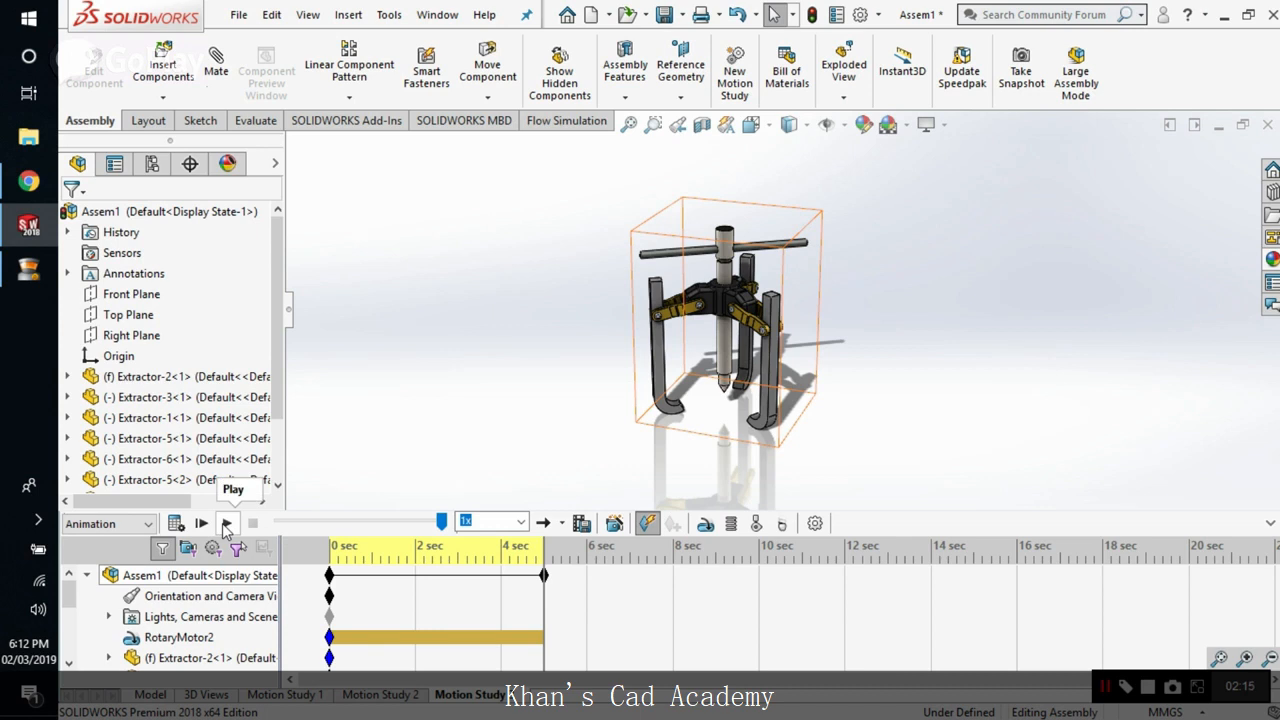
click(226, 523)
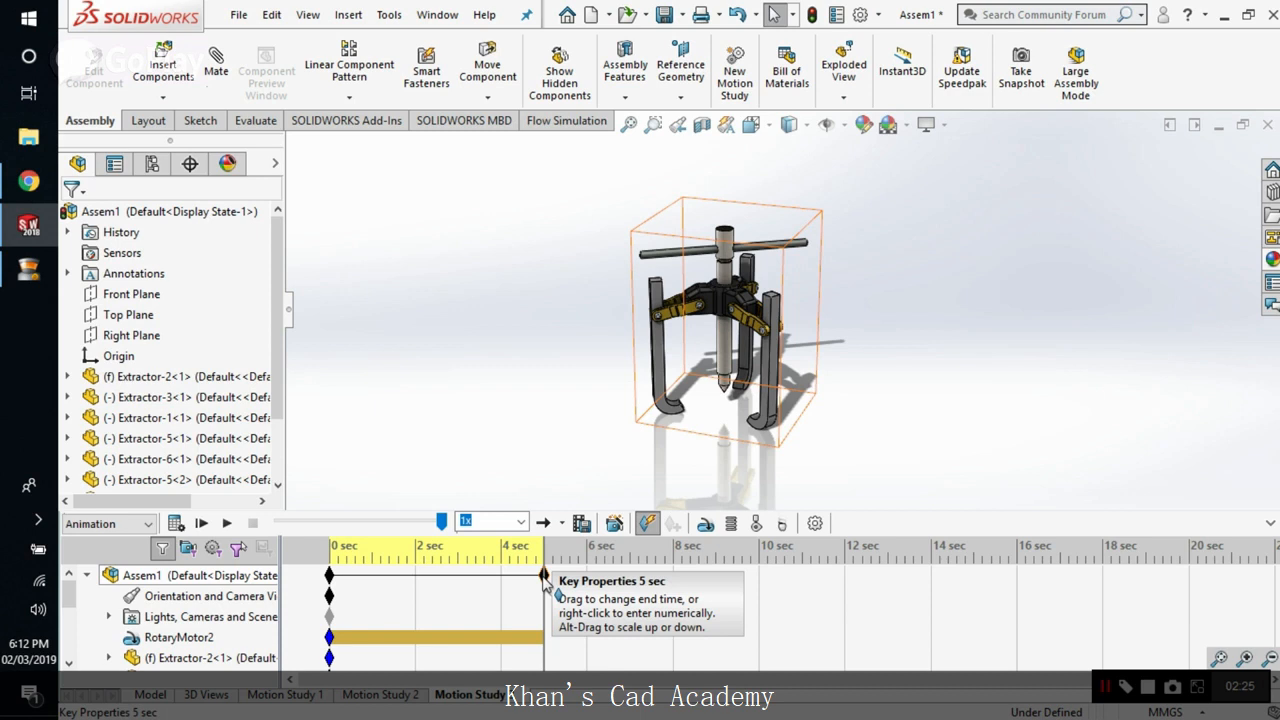
- Extend the animation's end time to 12 seconds and recalculate the motion study
click(543, 576)
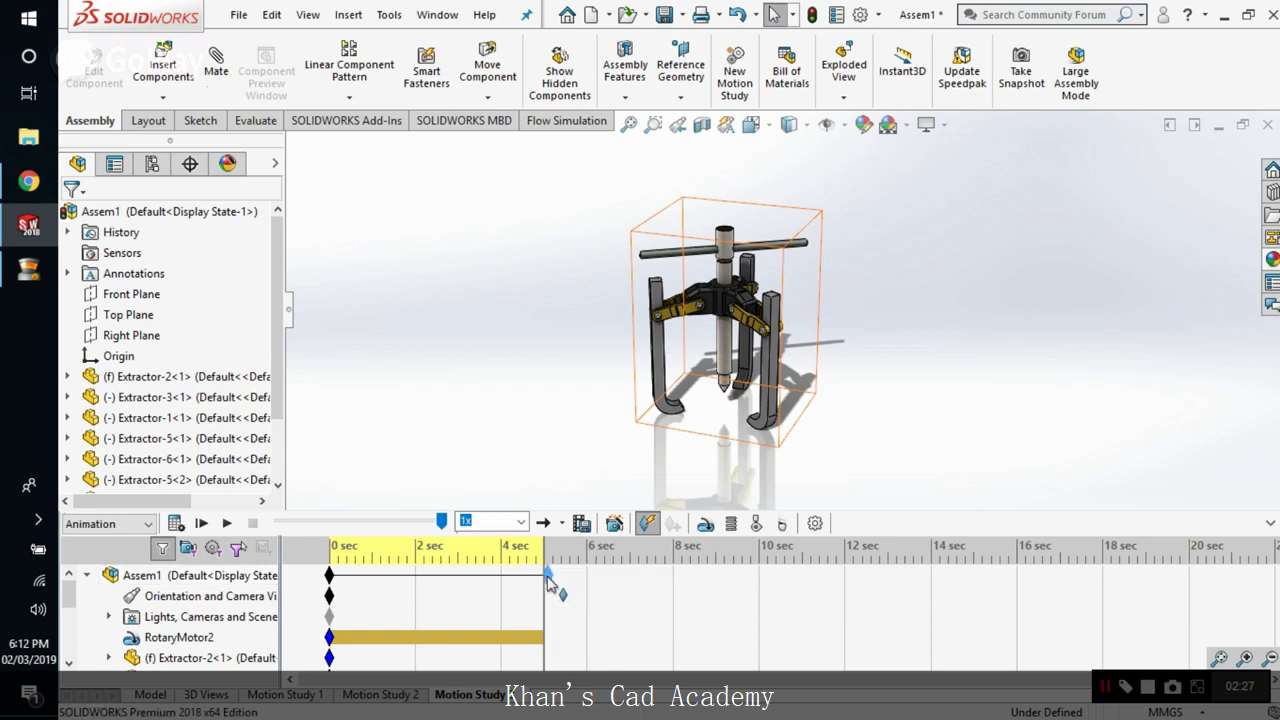
drag(546, 585, 843, 600)
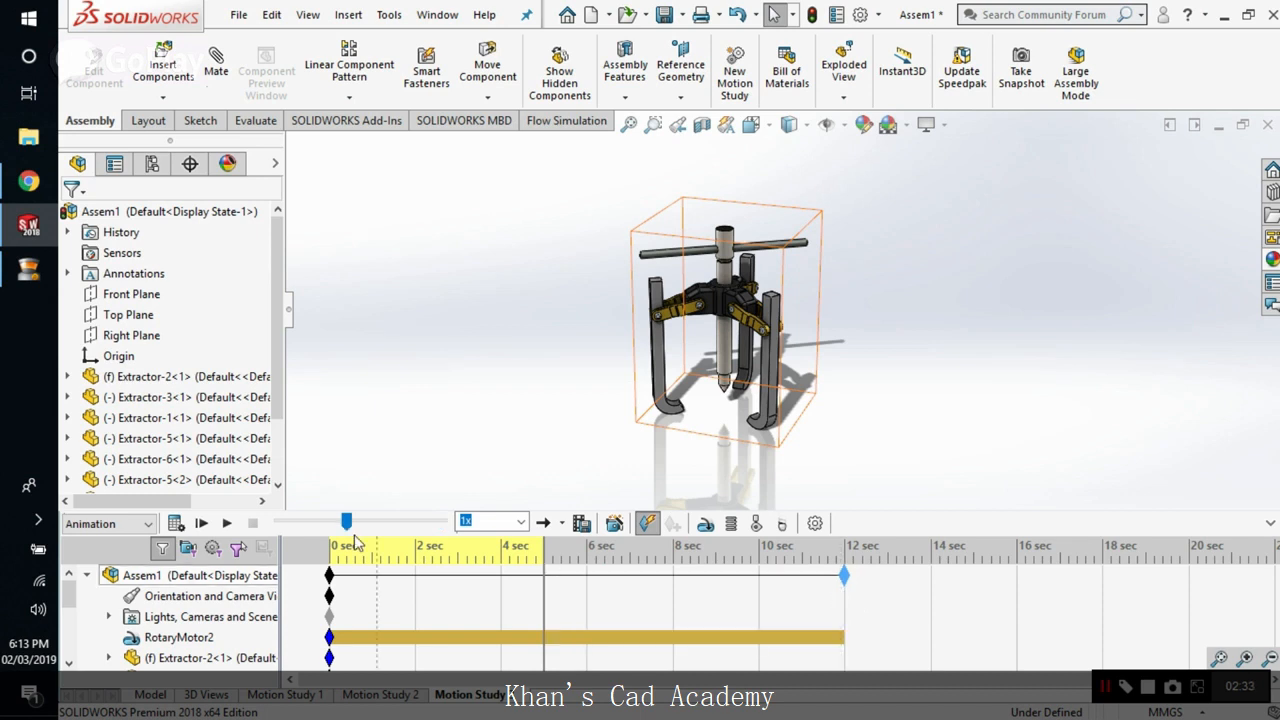
click(175, 523)
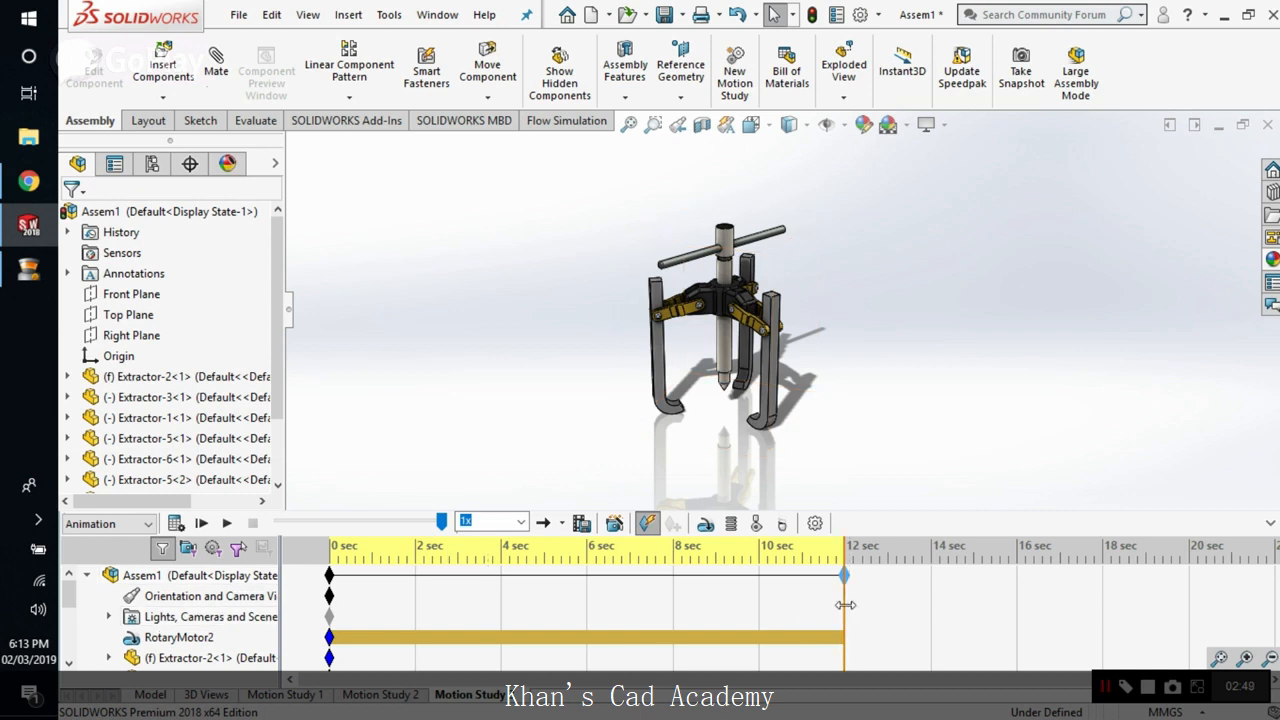
- Return the time bar to 0 seconds, set the rotary motor's speed to 20 RPM and recalculate the study
drag(845, 605, 315, 617)
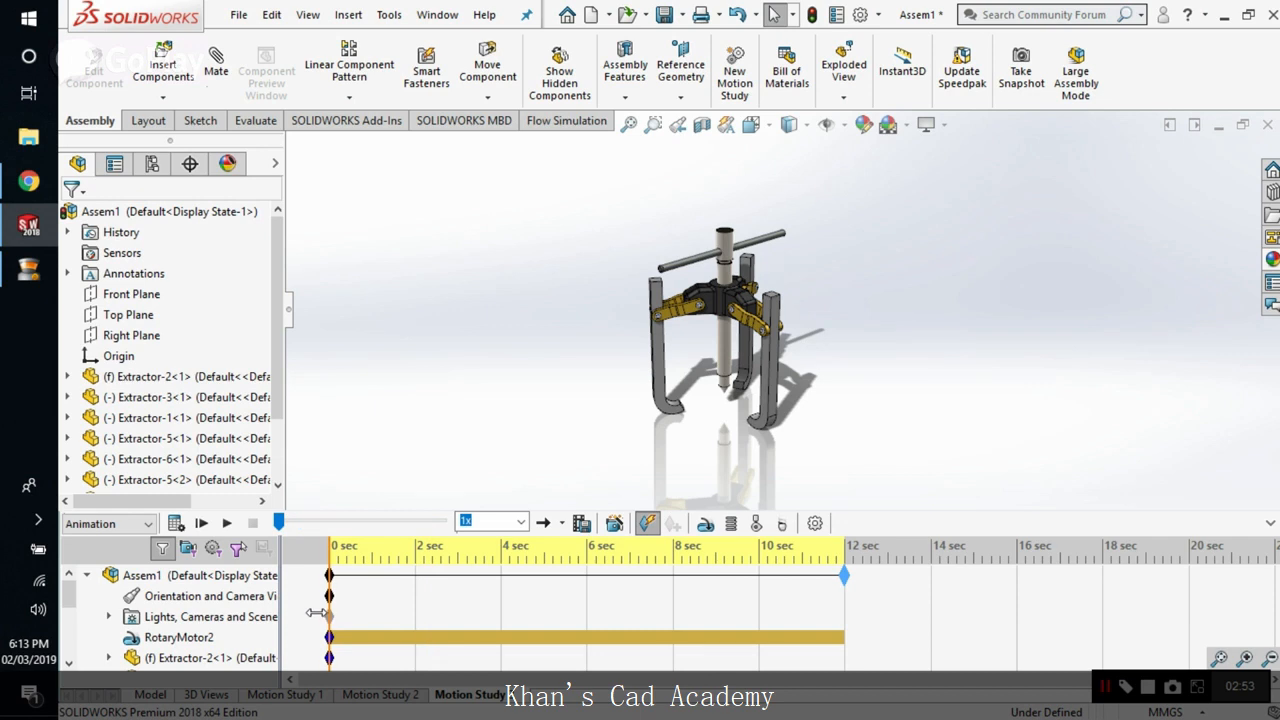
right_click(182, 640)
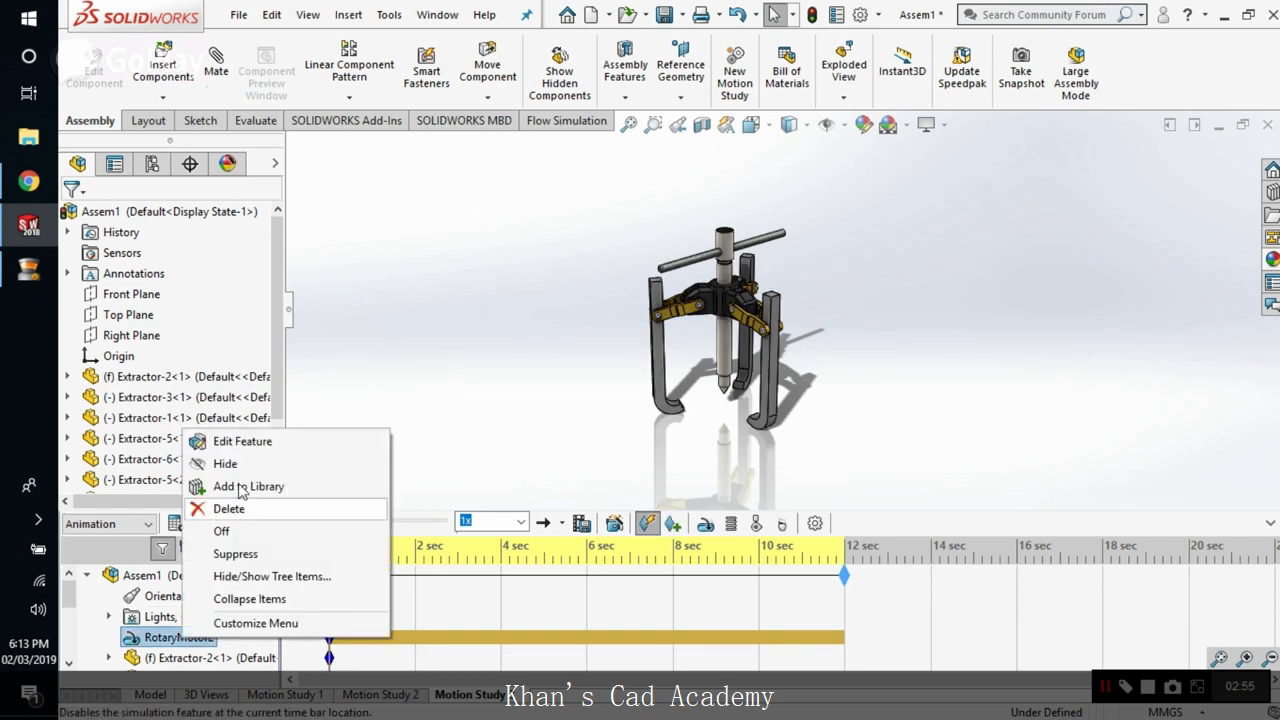
click(258, 441)
double_click(152, 420)
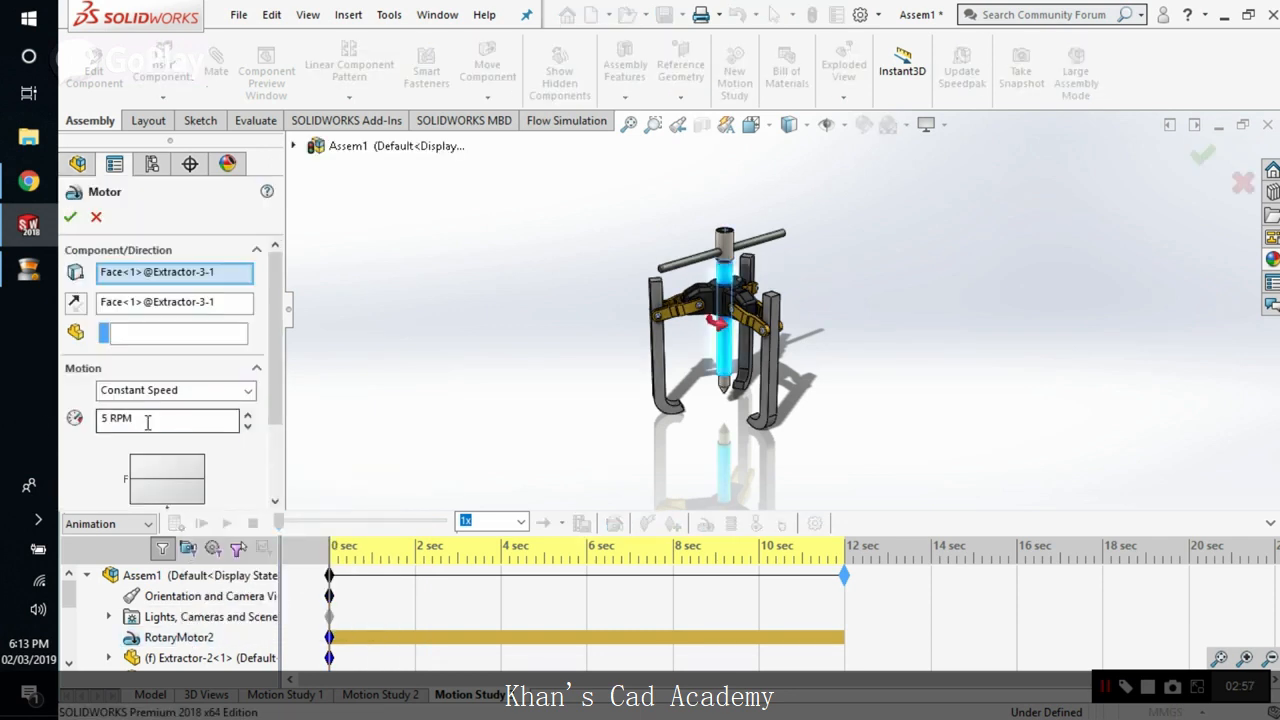
text(20)
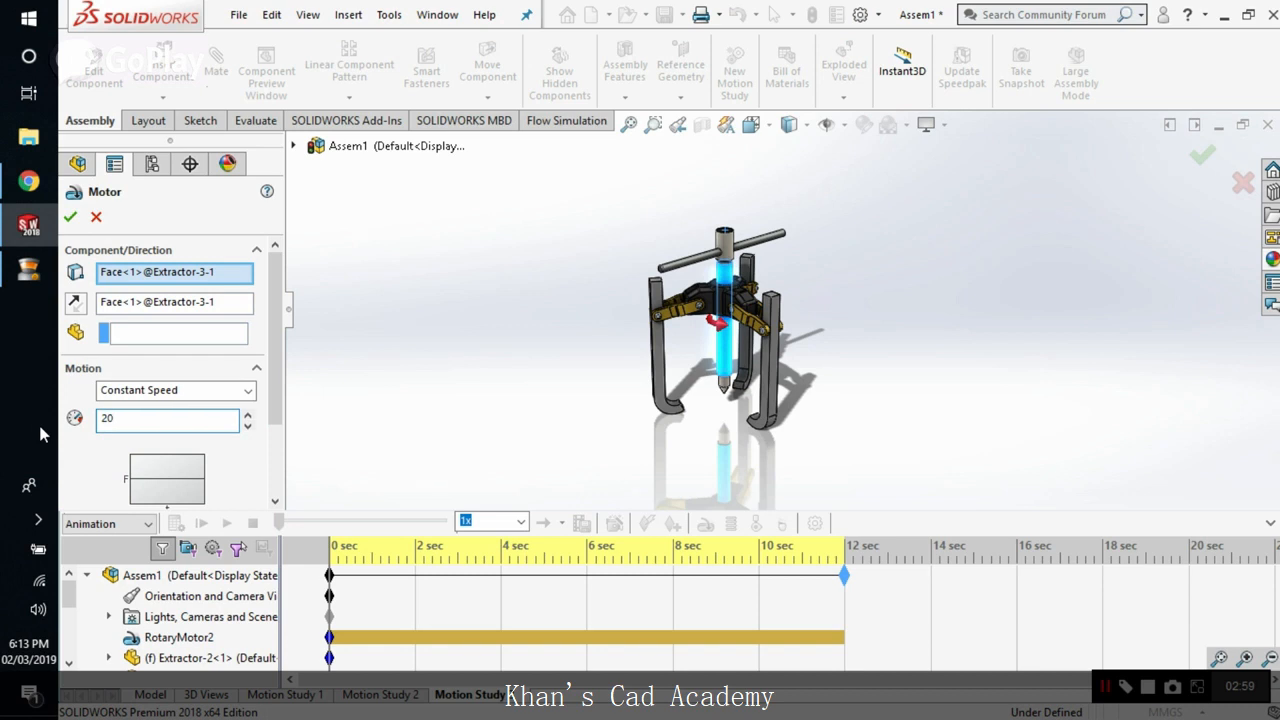
click(70, 216)
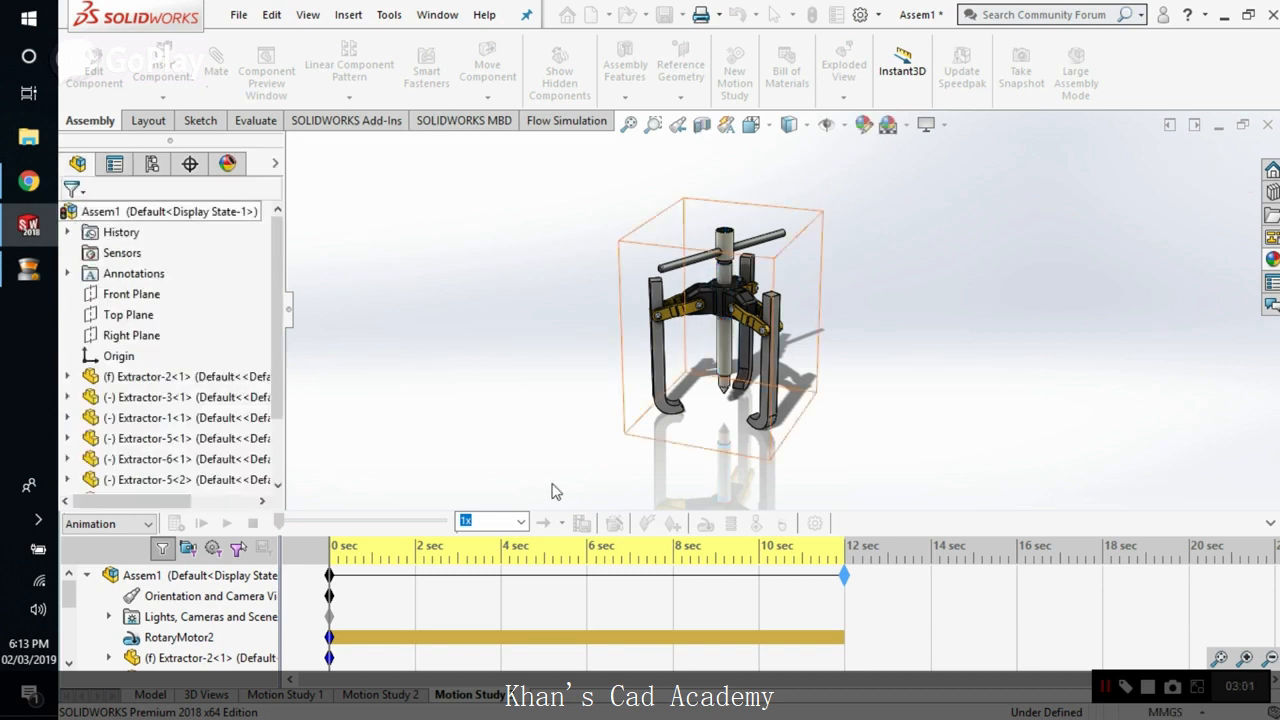
click(176, 524)
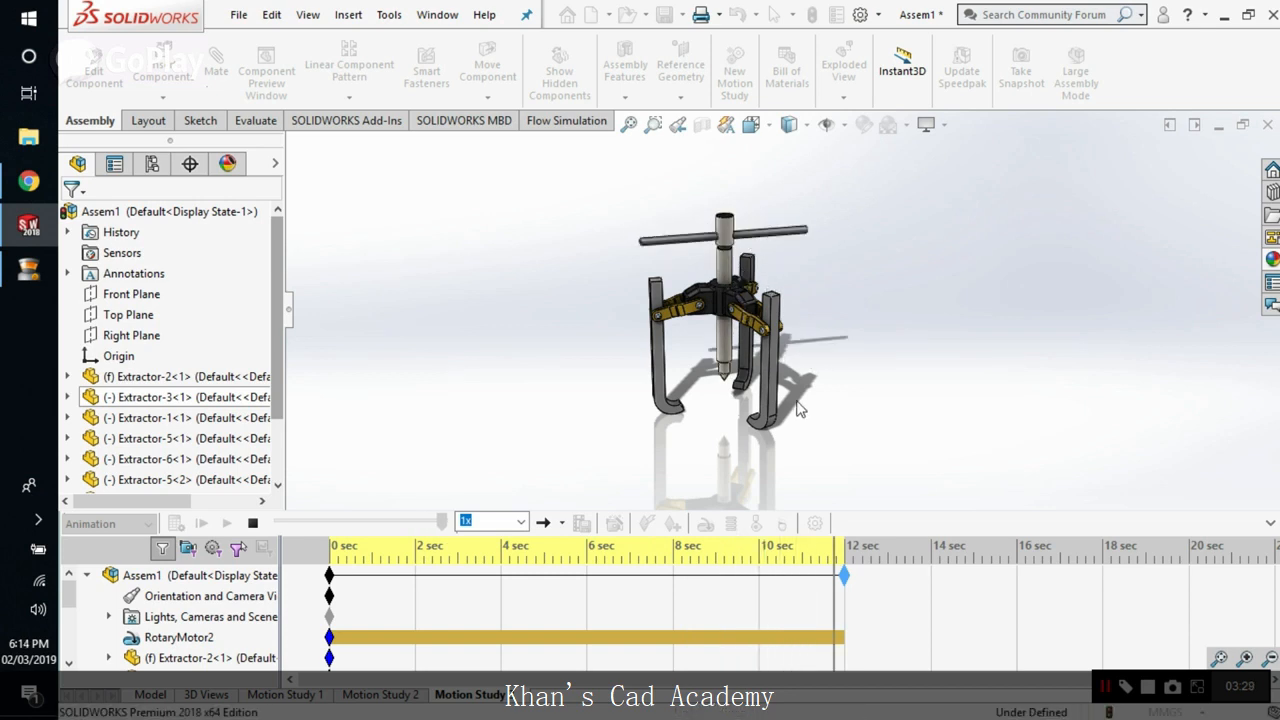
- Return the time bar to 0 seconds, set the rotary motor's speed to 50 RPM and recalculate the study
drag(846, 608, 332, 612)
click(180, 637)
right_click(182, 641)
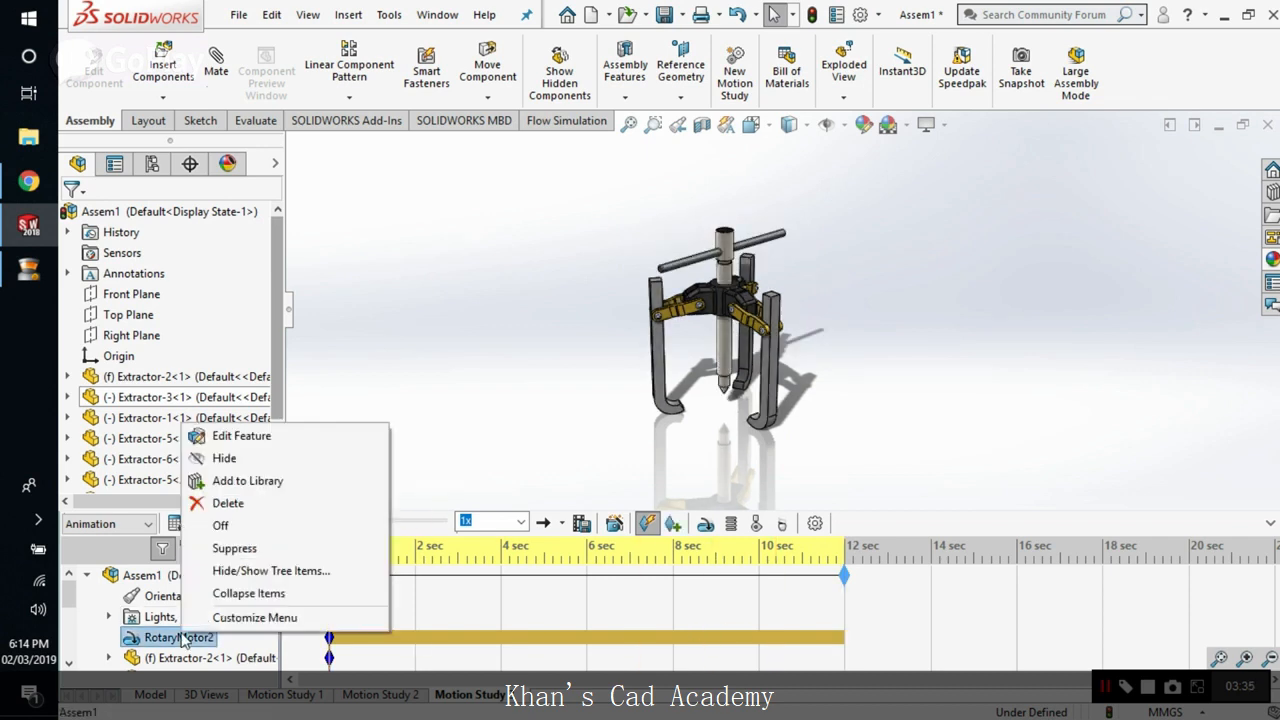
click(273, 430)
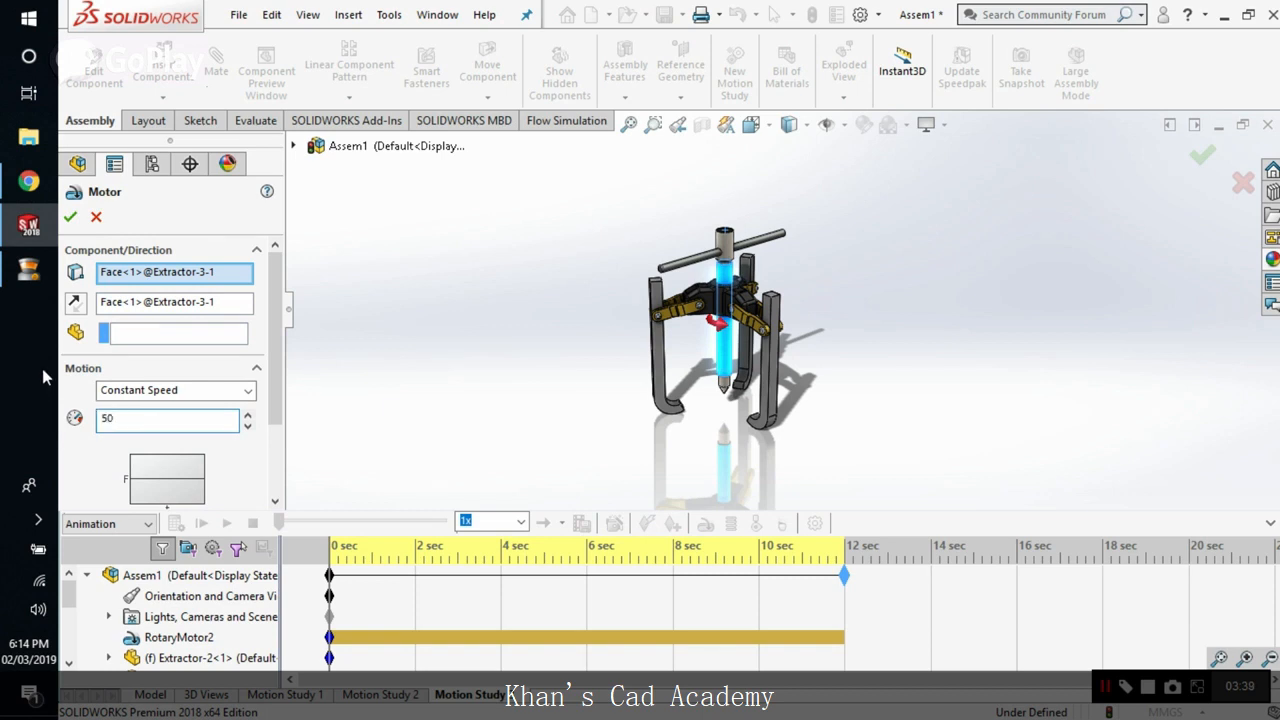
click(71, 219)
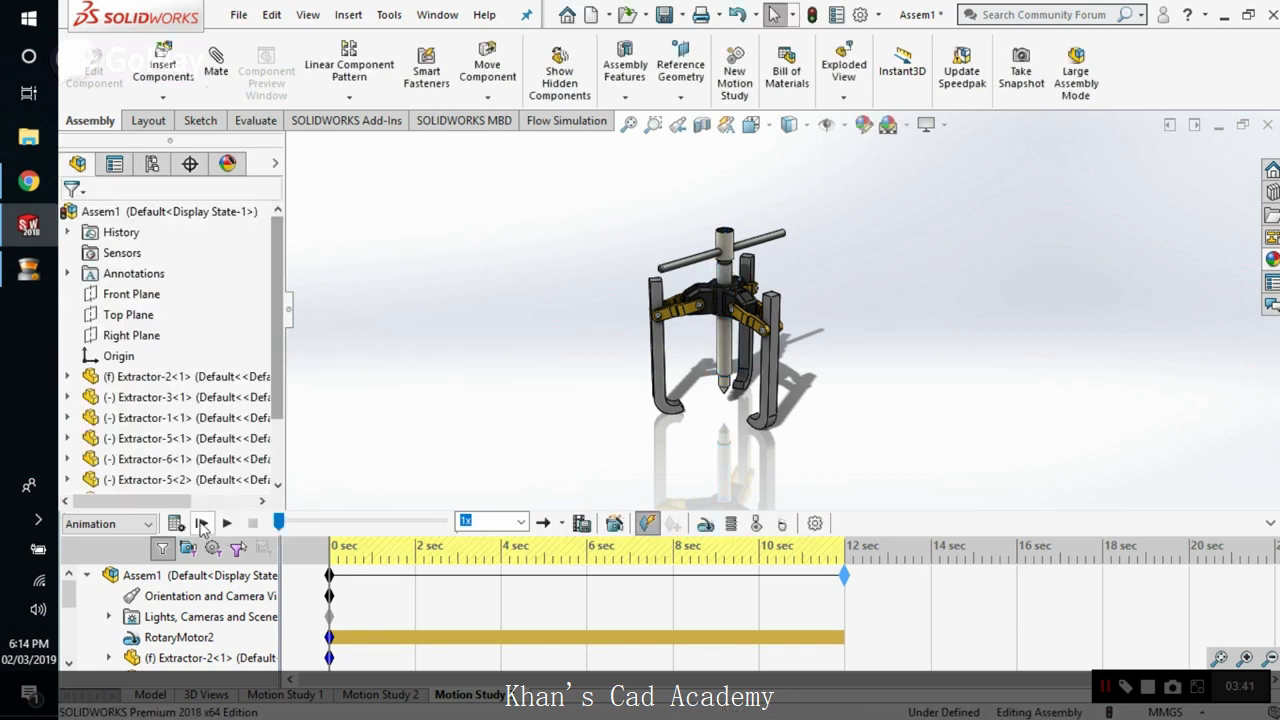
click(179, 526)
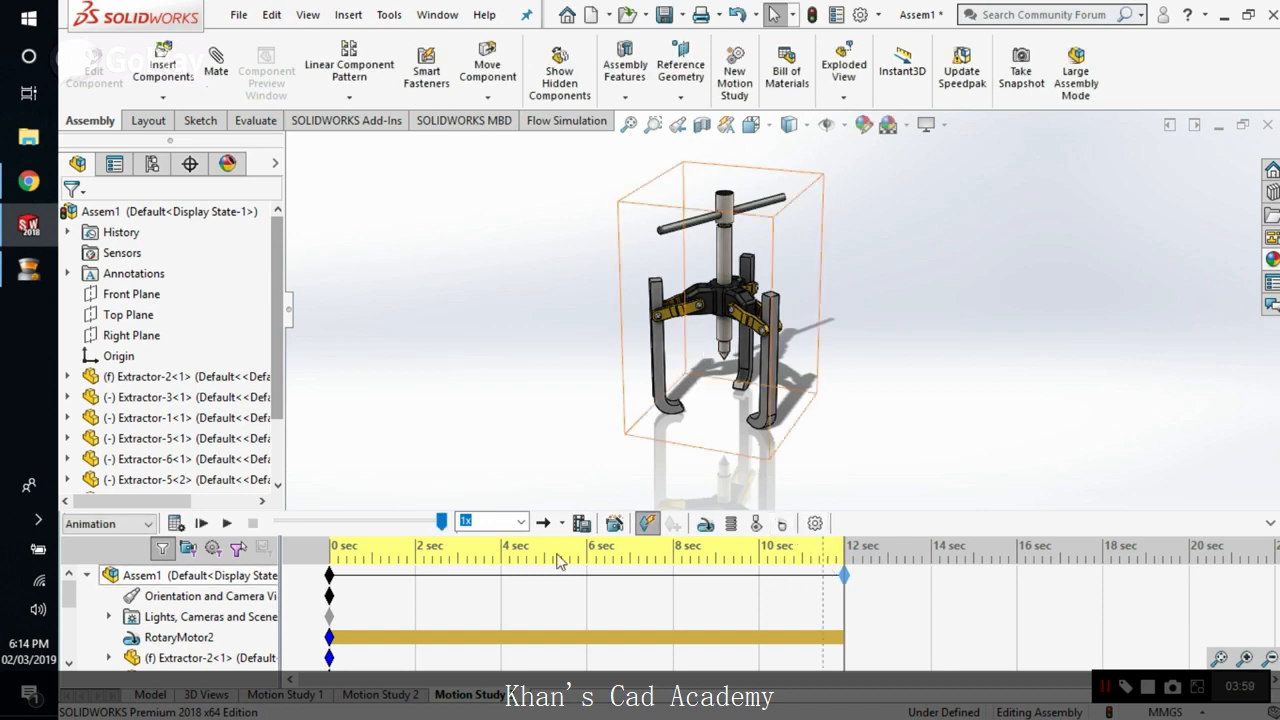
- Check and accept the motion study properties, and recalculate and play the animation
click(815, 524)
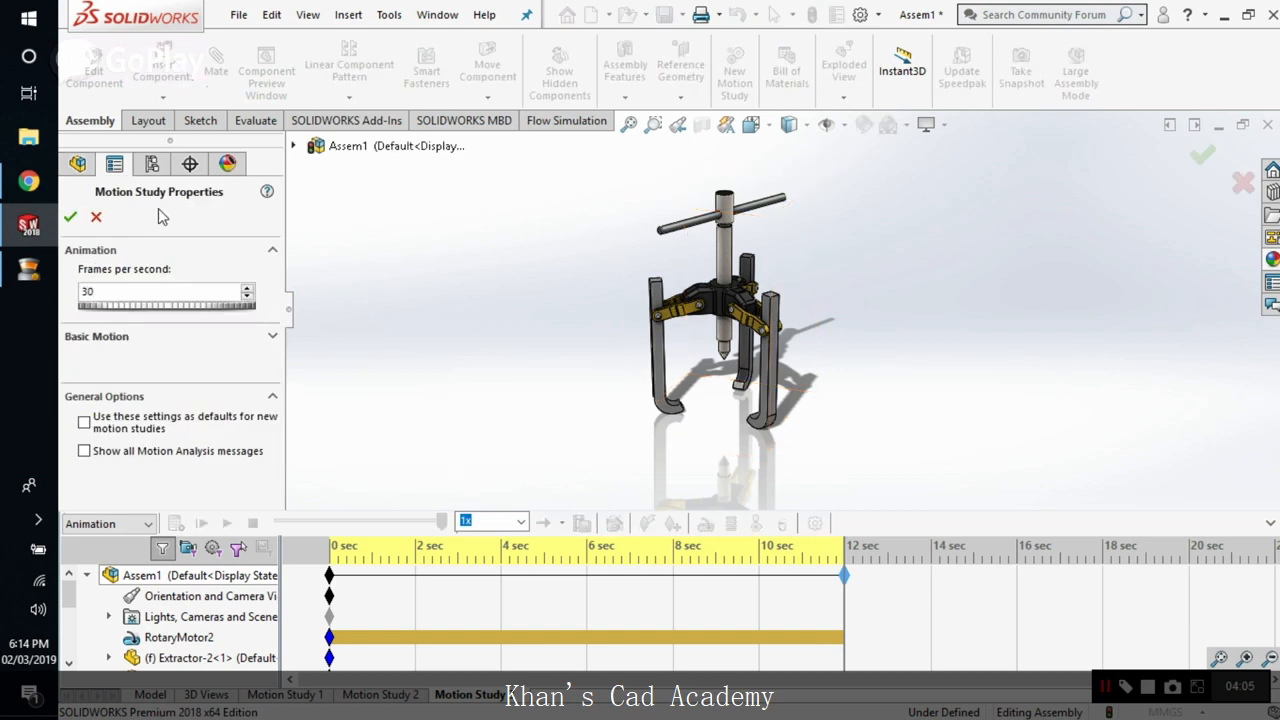
click(70, 217)
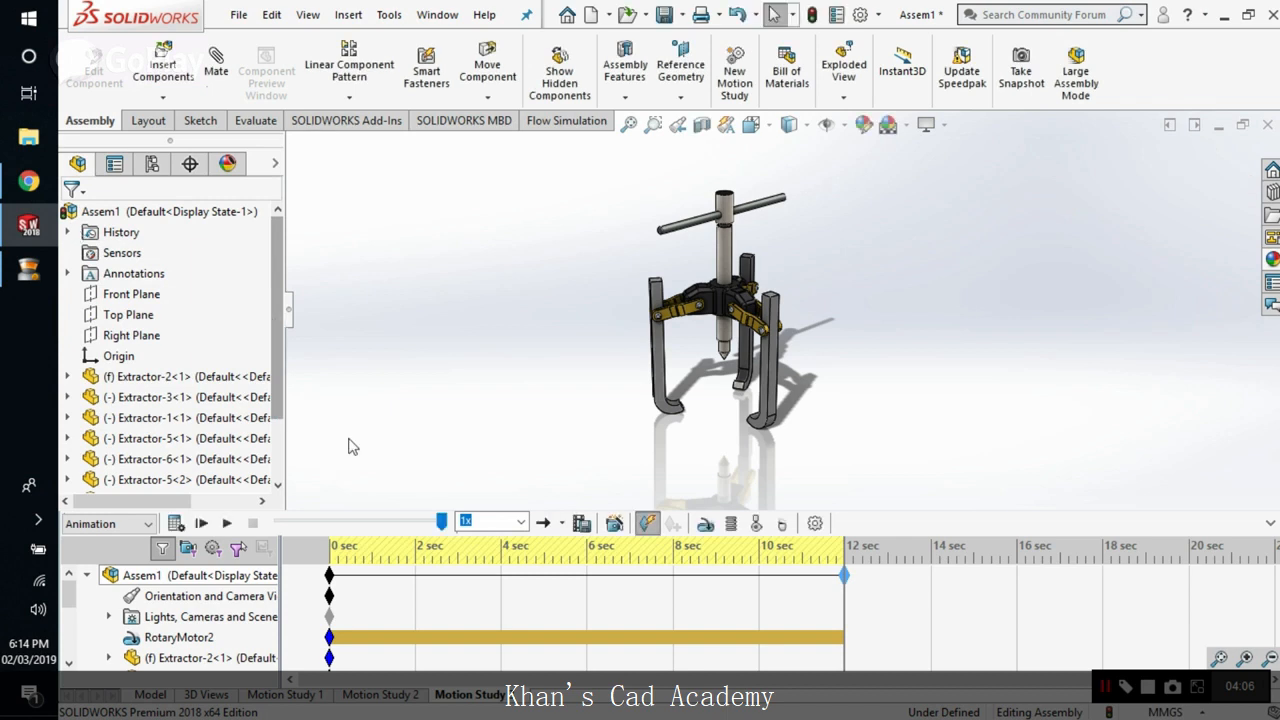
click(178, 525)
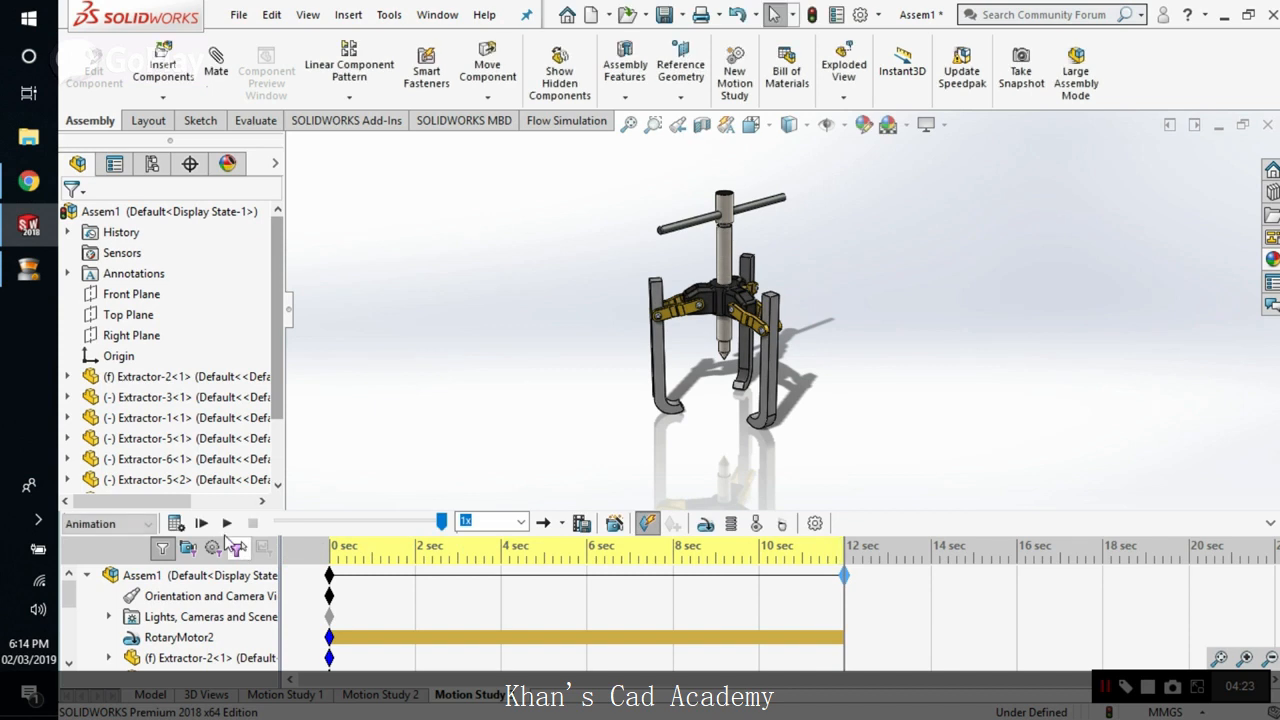
click(227, 523)
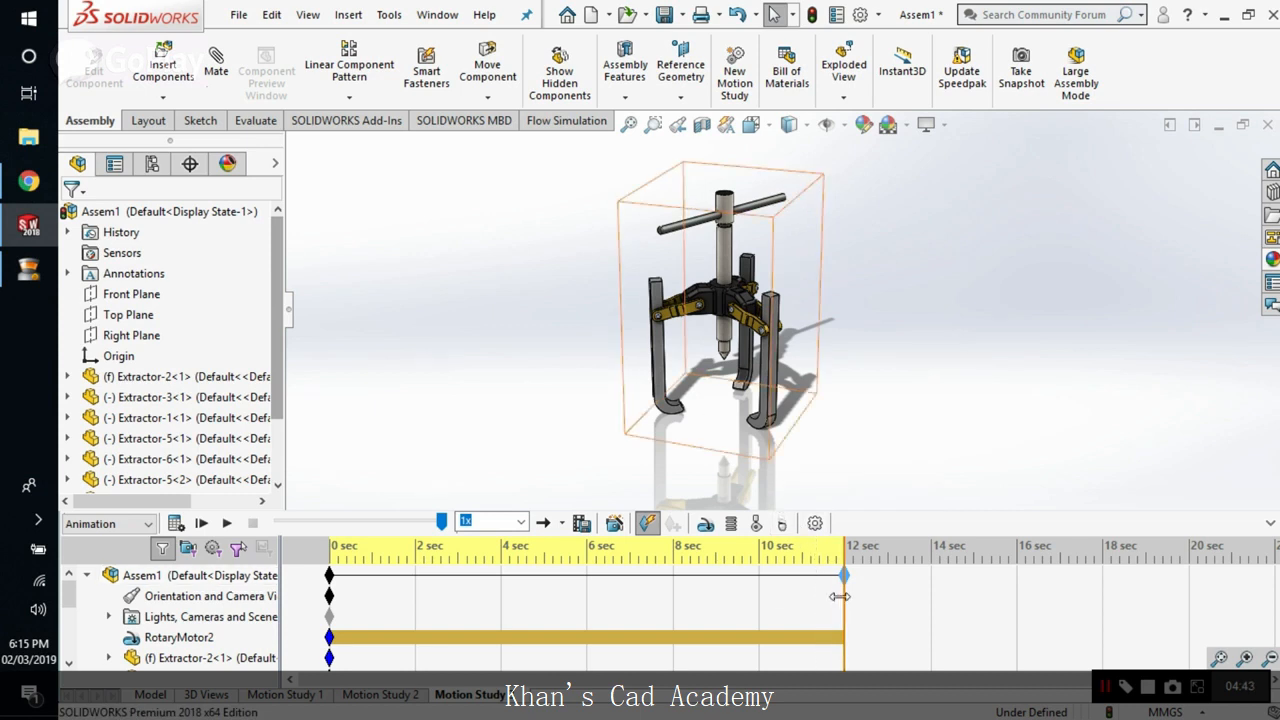
- Return the time bar to 0 seconds and start a rotary motor on the cylindrical pin-hole face of link Extractor-5<2>
drag(839, 596, 297, 574)
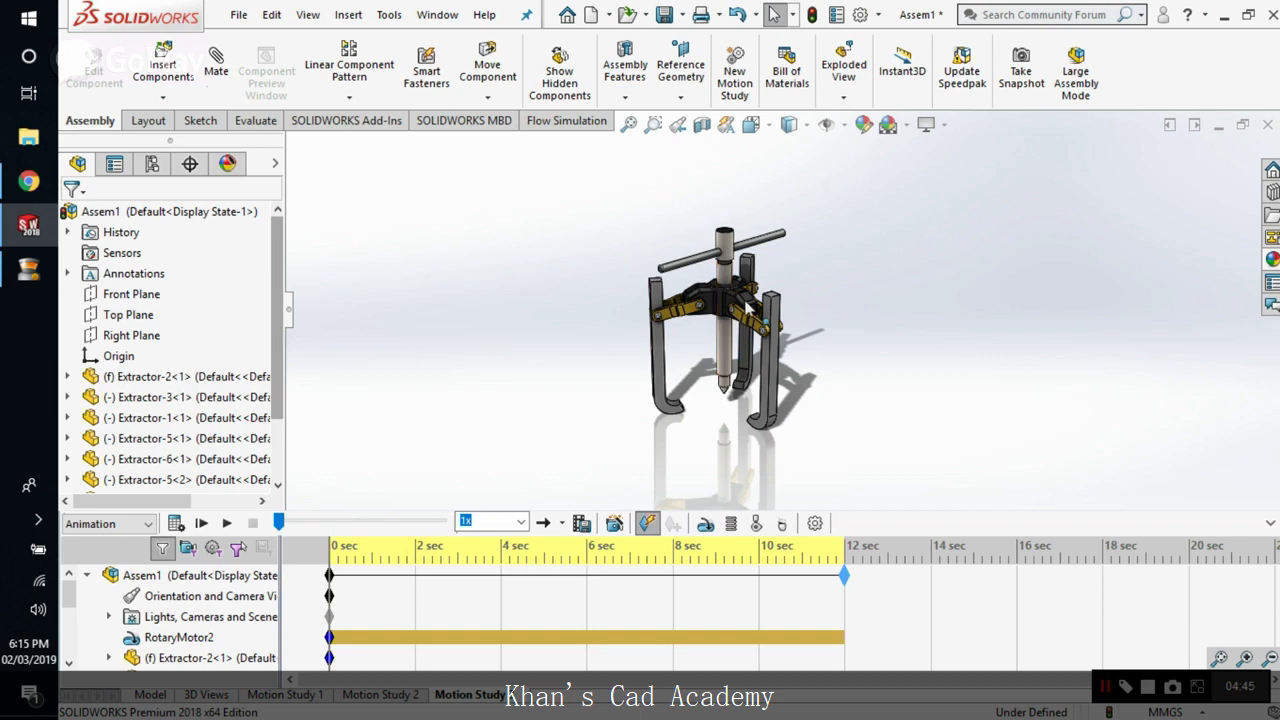
scroll(748, 308, down, 3)
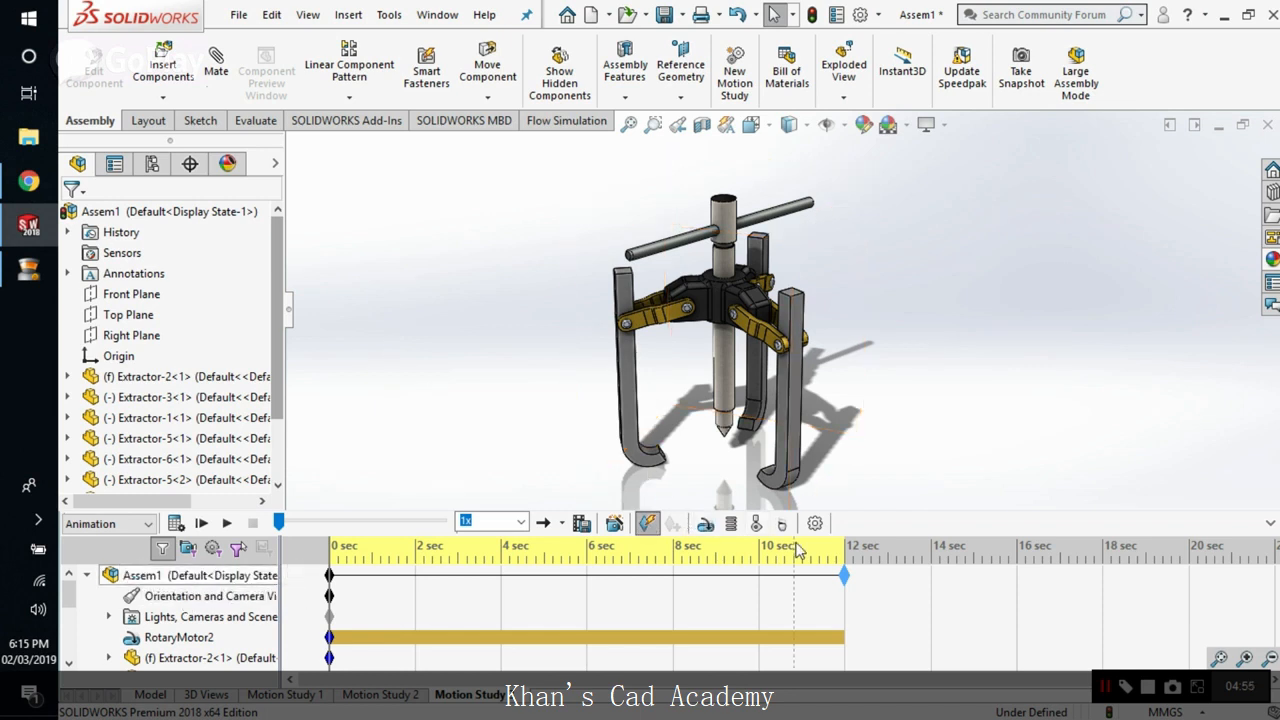
click(705, 524)
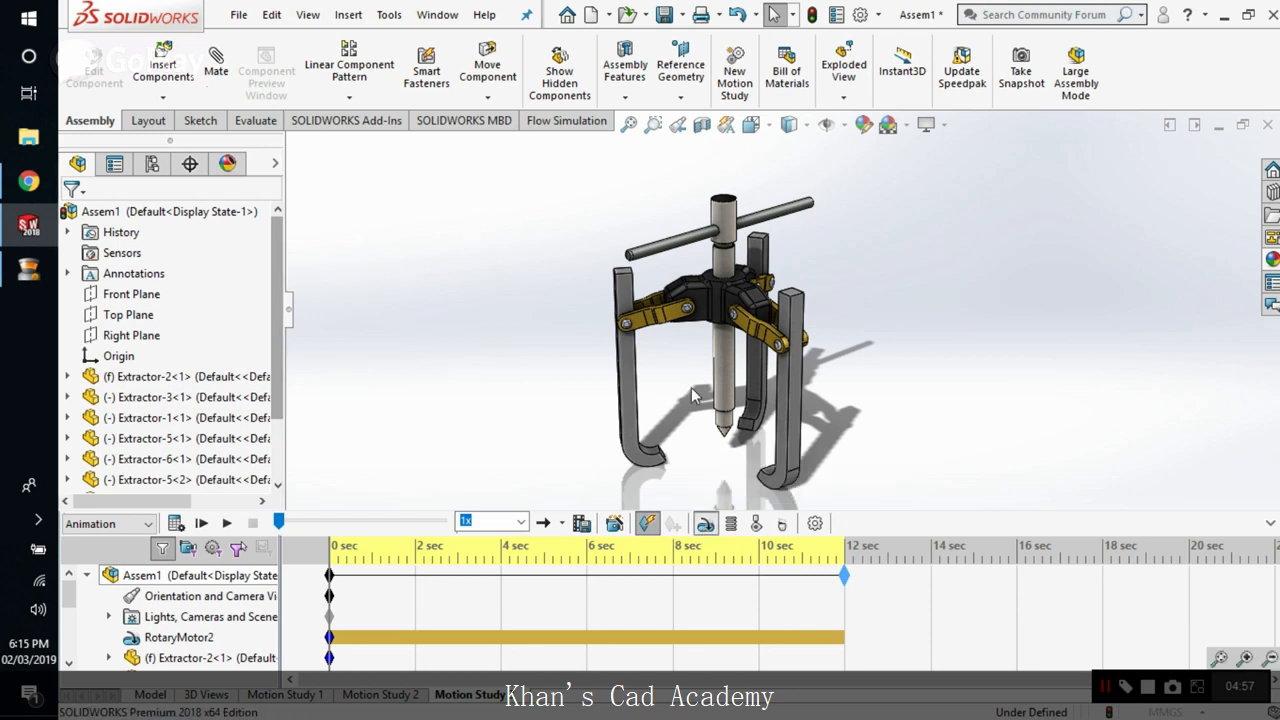
scroll(640, 330, down, 8)
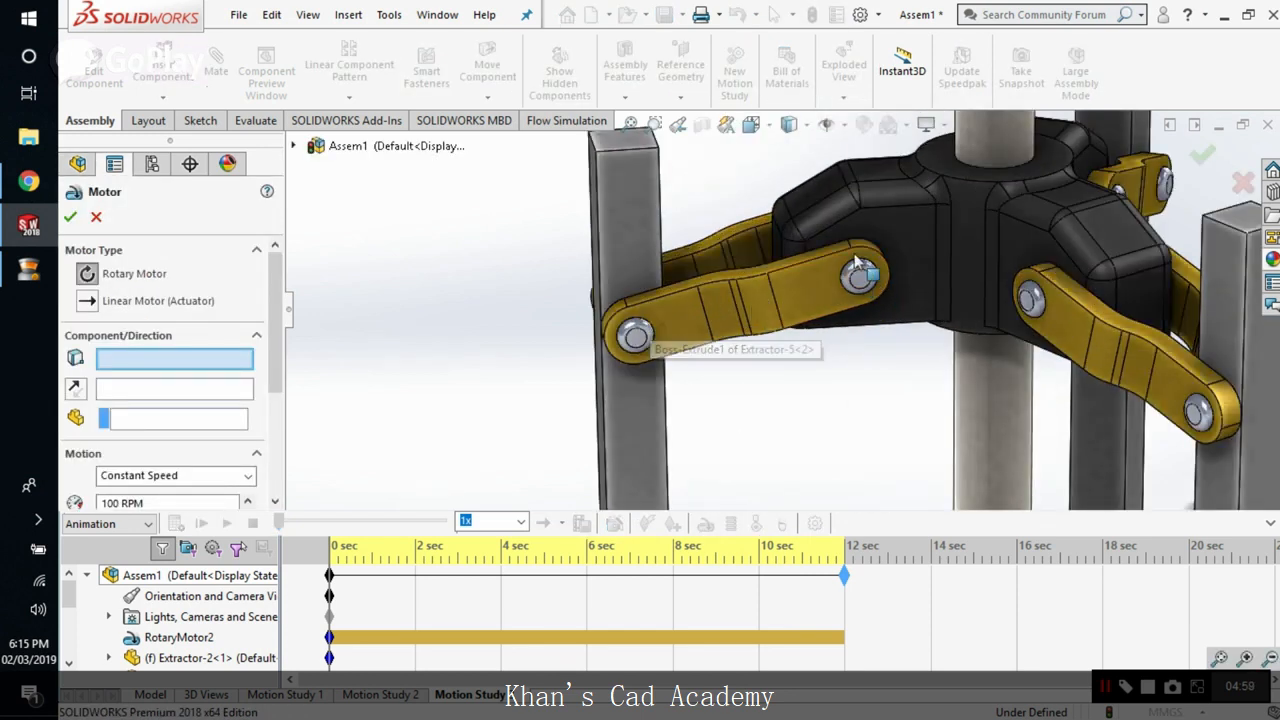
middle_drag(857, 263, 818, 313)
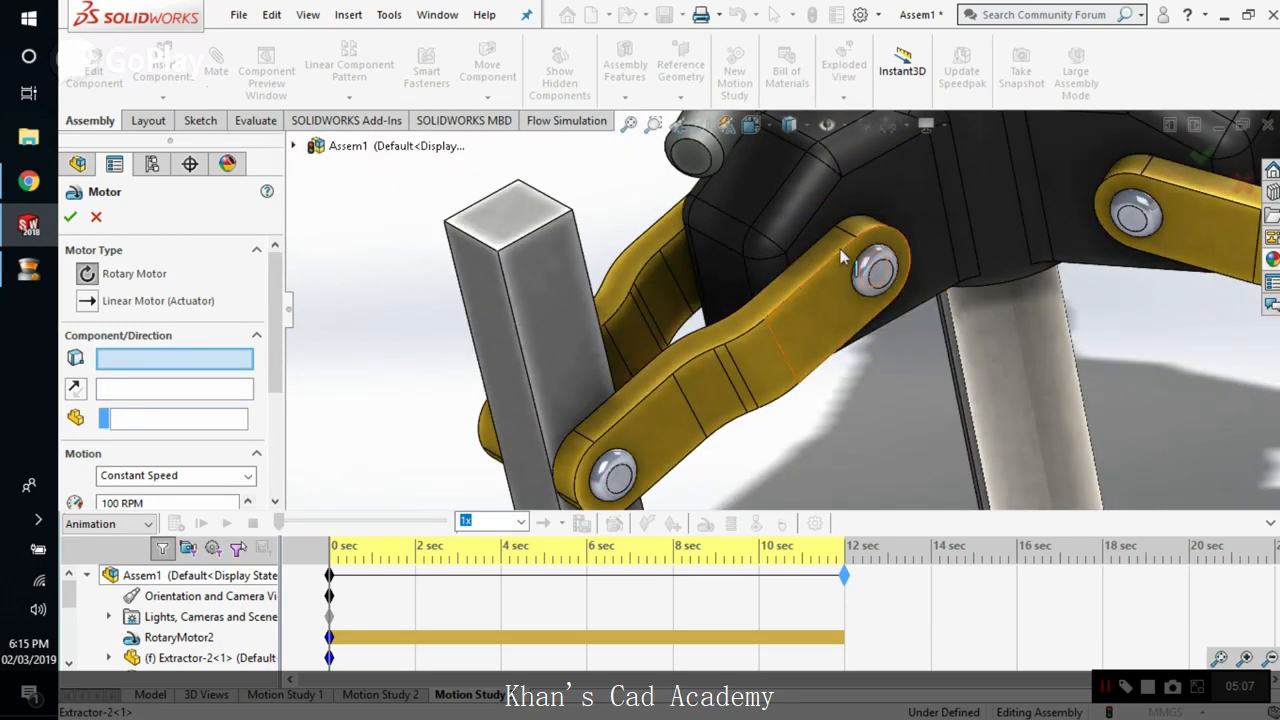
right_click(828, 313)
click(898, 386)
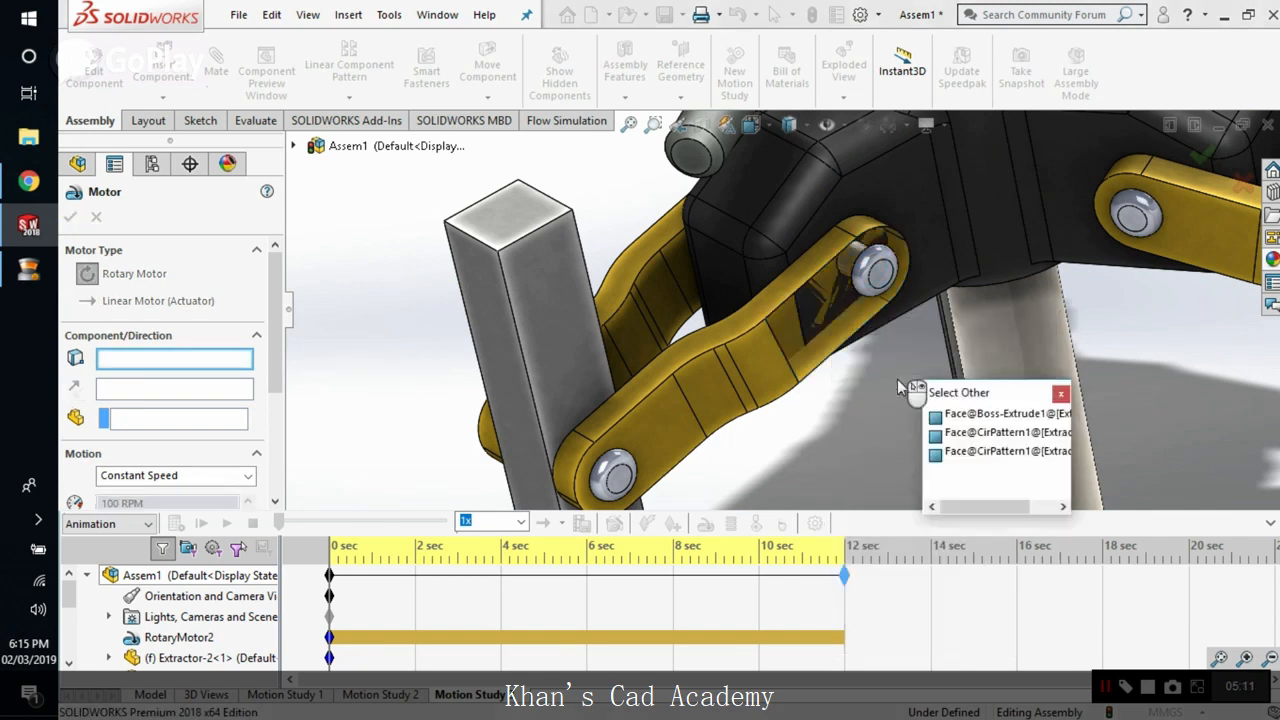
middle_drag(860, 298, 811, 395)
click(843, 281)
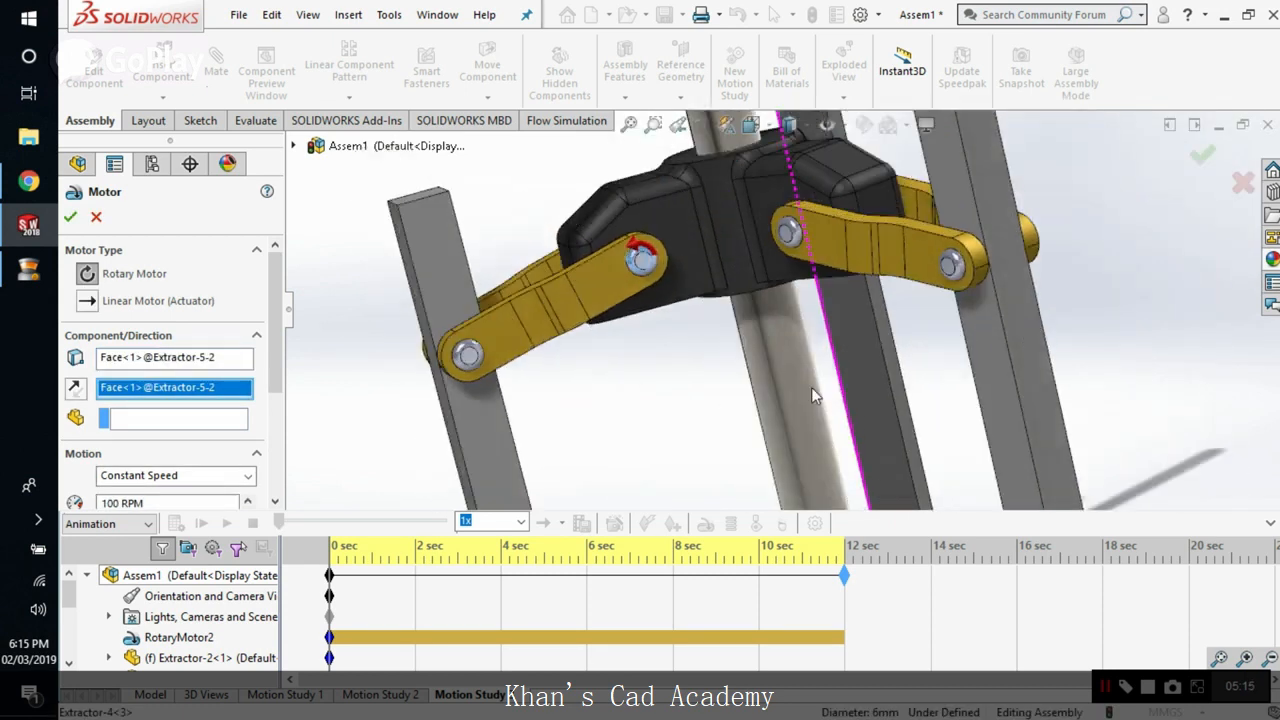
- Enter a new constant speed for the link's rotary motor and accept the motor
scroll(806, 376, up, 6)
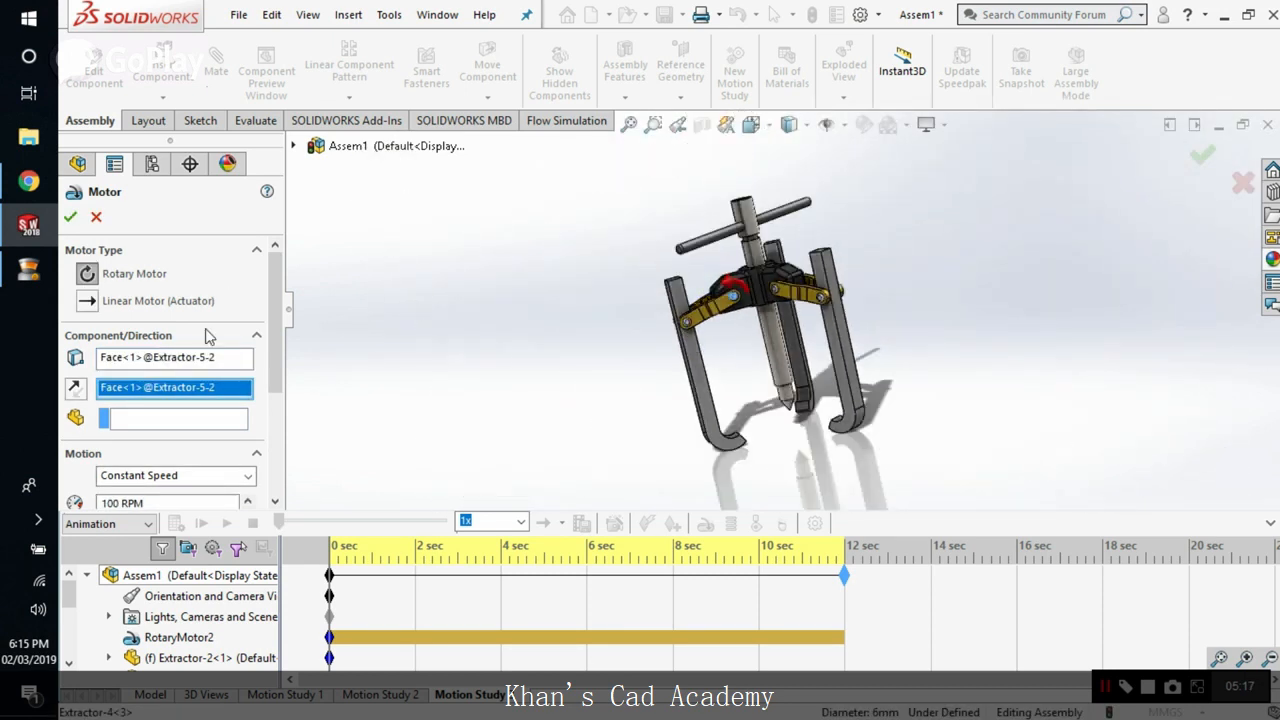
drag(274, 386, 279, 480)
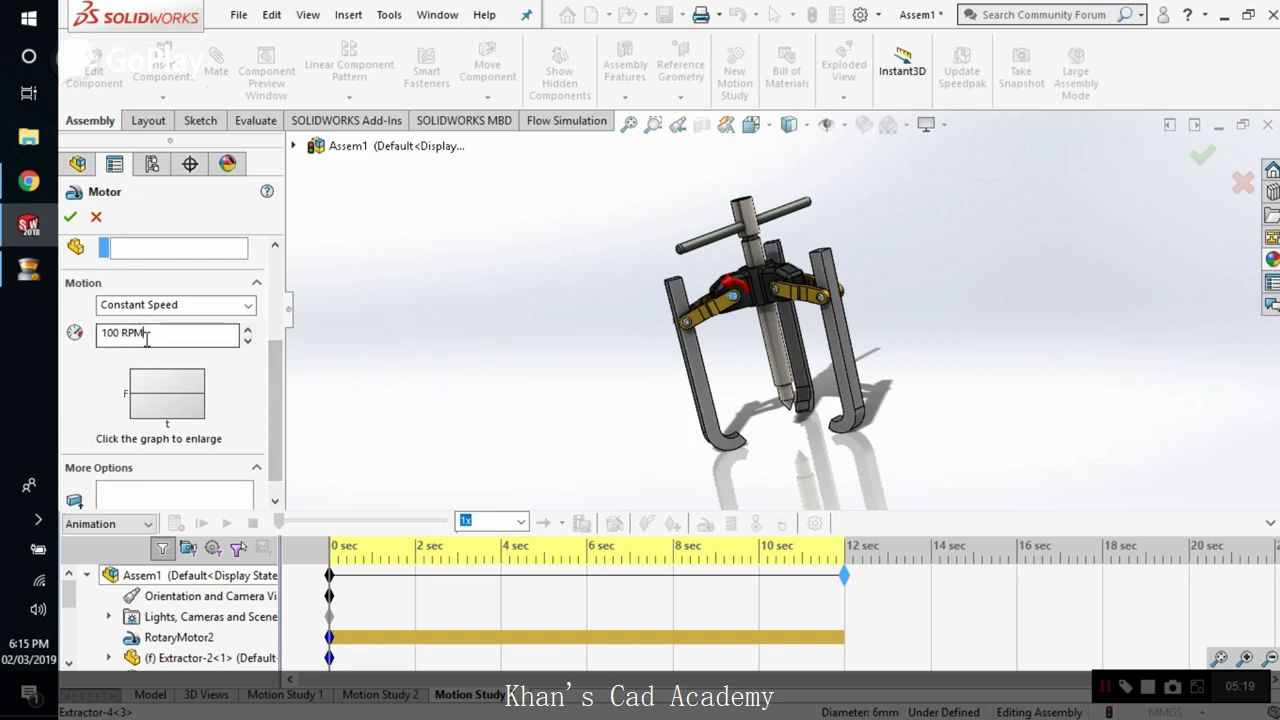
drag(145, 334, 96, 343)
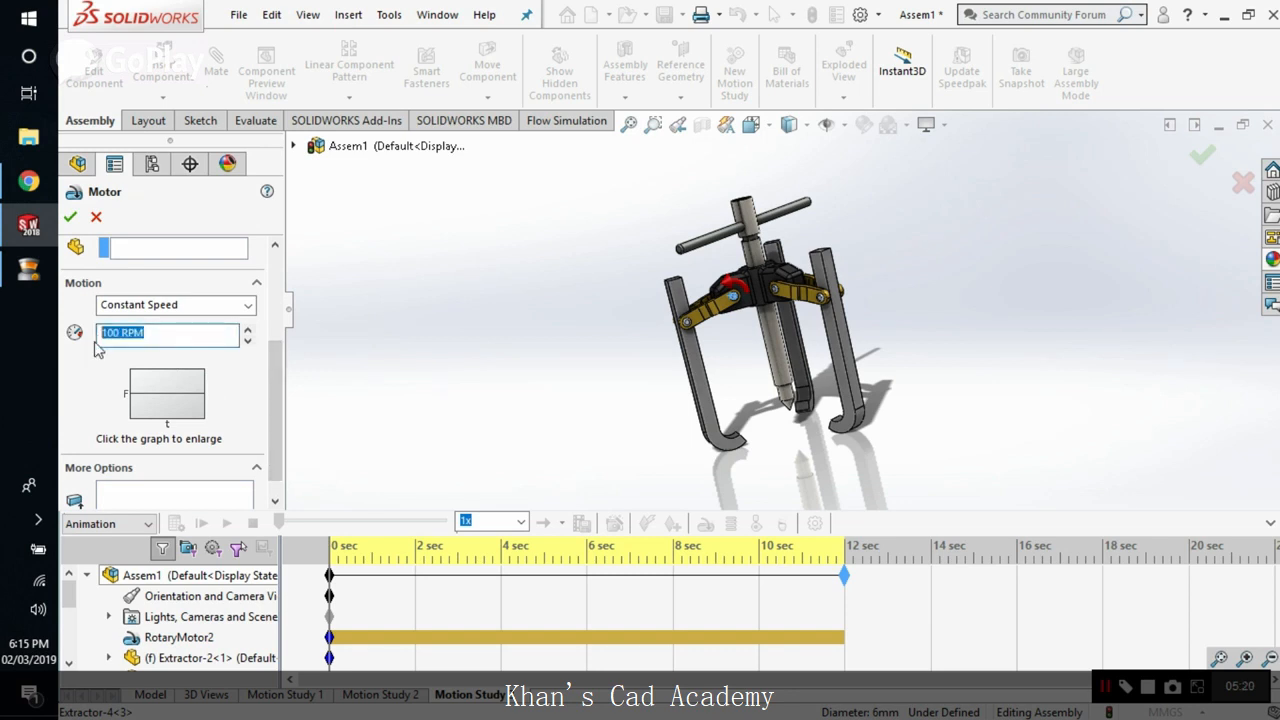
click(70, 219)
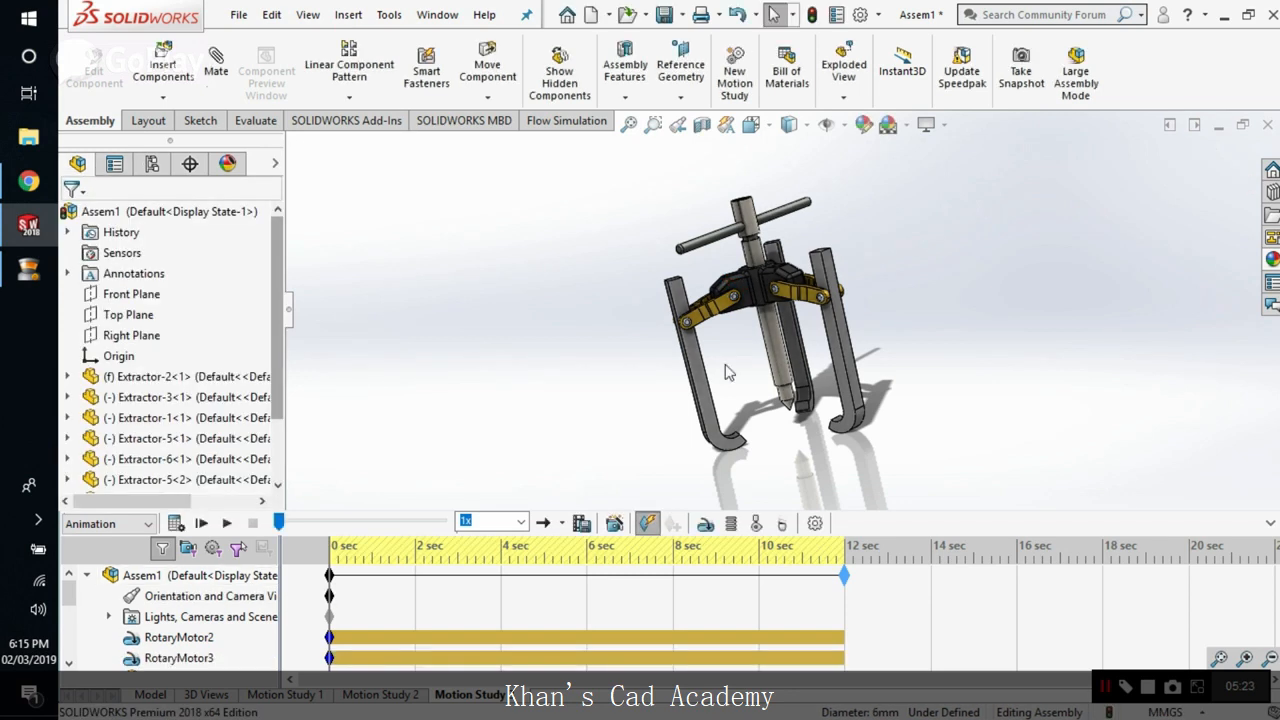
- Disable view key creation for the orientation and camera views, set the whole puller in view and recalculate the study
middle_drag(720, 370, 797, 385)
scroll(798, 327, down, 3)
middle_drag(798, 327, 811, 298)
scroll(811, 298, down, 5)
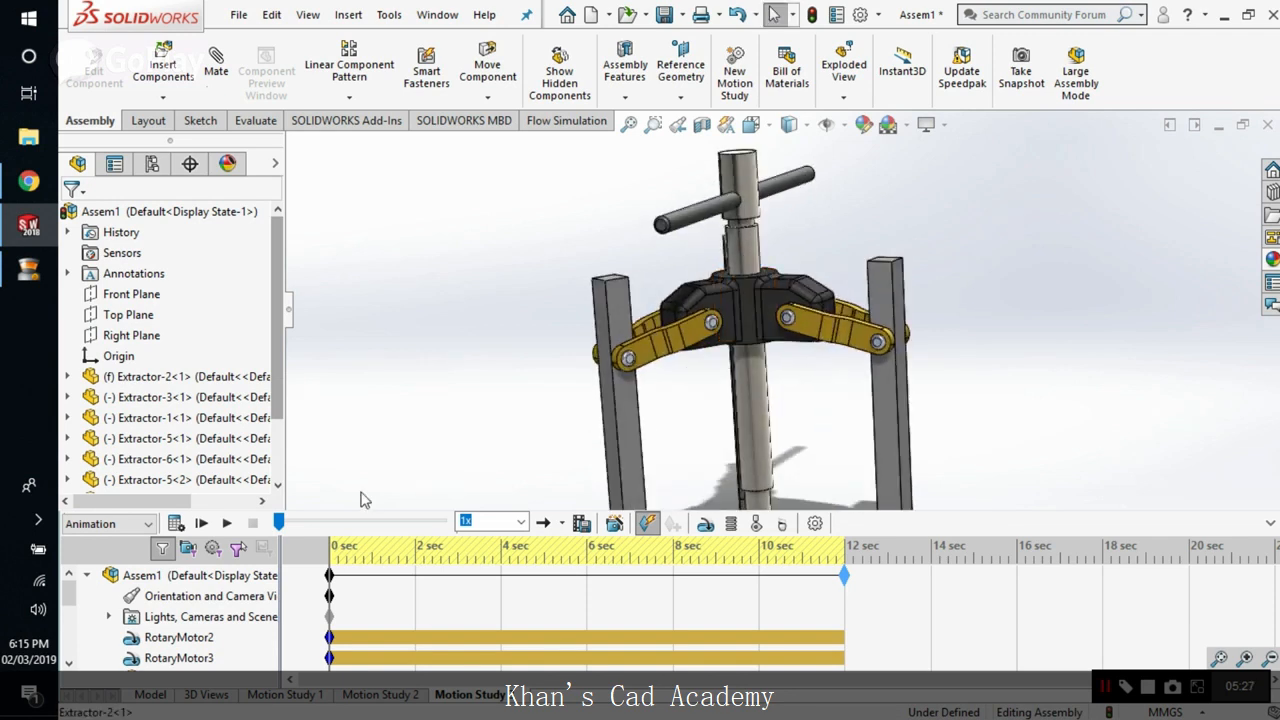
right_click(213, 601)
click(240, 606)
middle_drag(680, 449, 818, 377)
scroll(790, 370, up, 8)
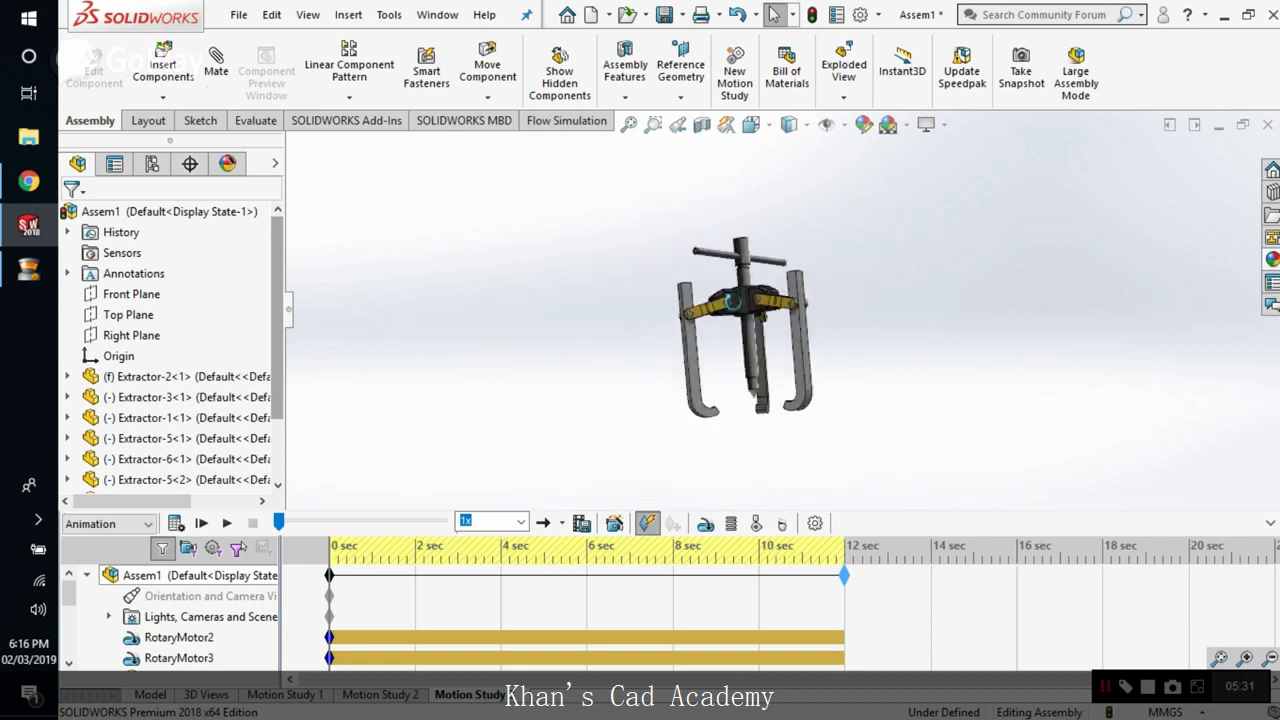
middle_drag(733, 358, 731, 366)
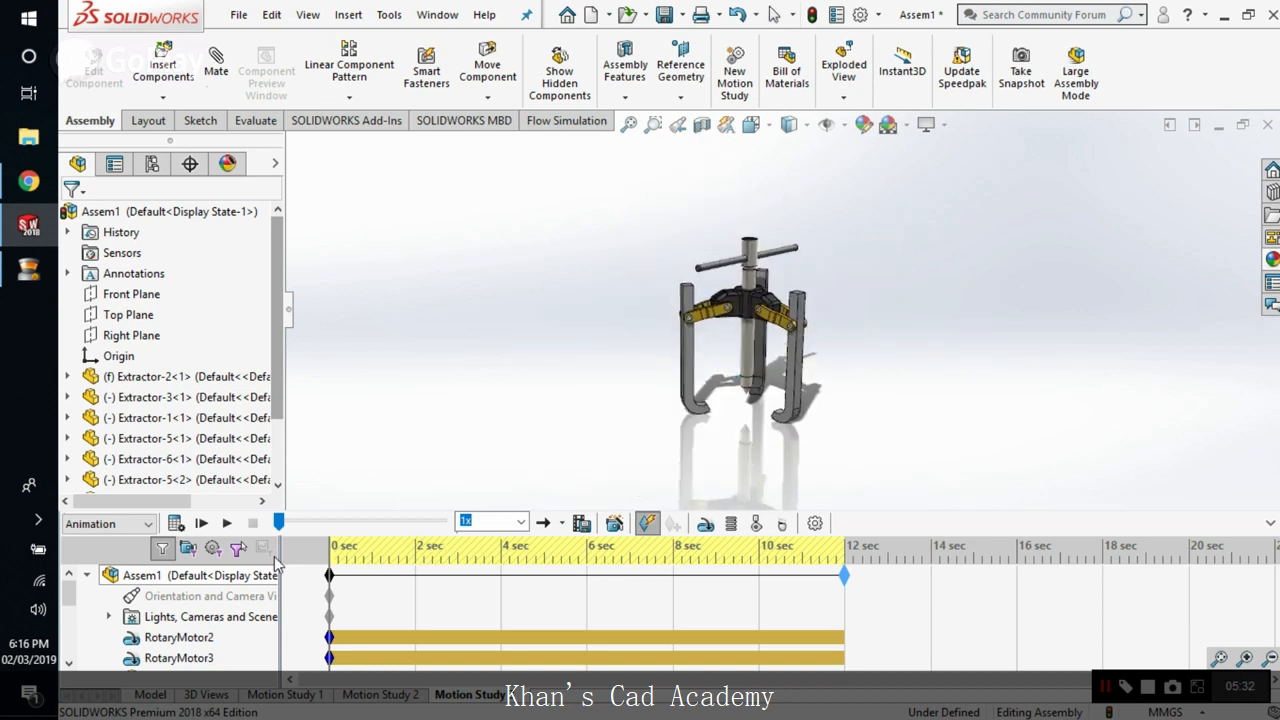
click(176, 523)
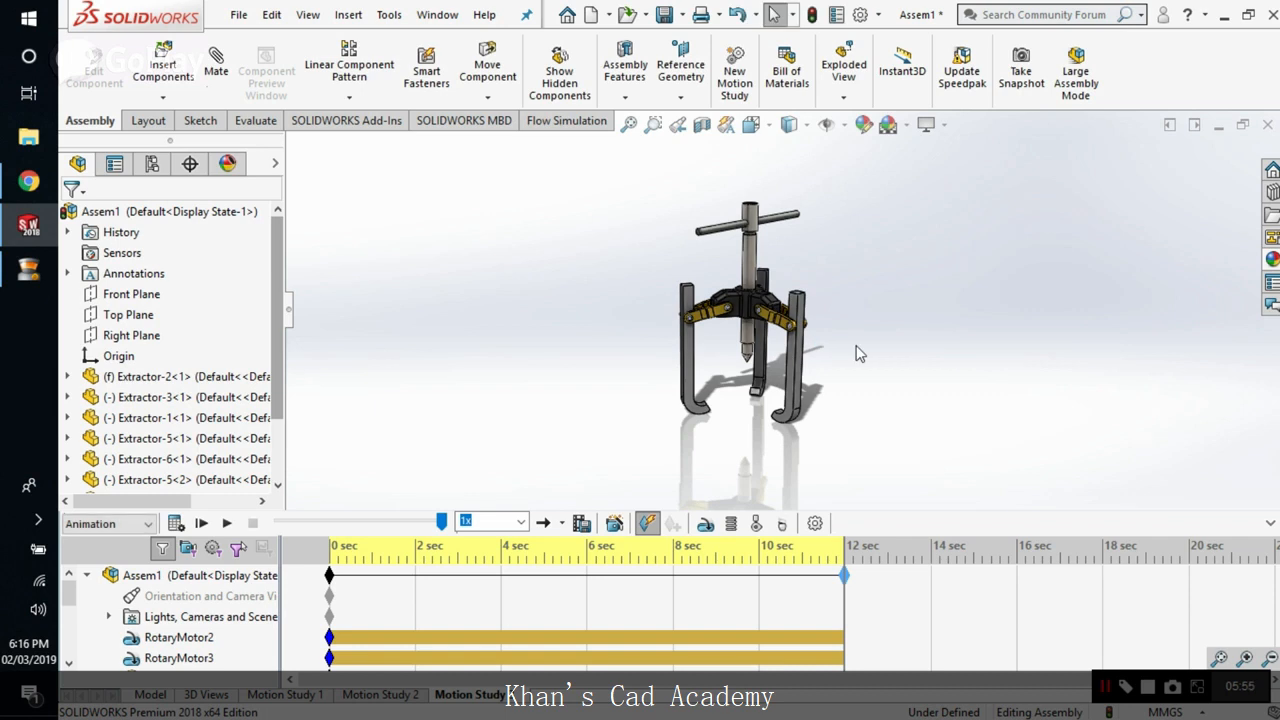
- Check the available study types and enable the SOLIDWORKS Motion add-in
click(118, 524)
click(118, 524)
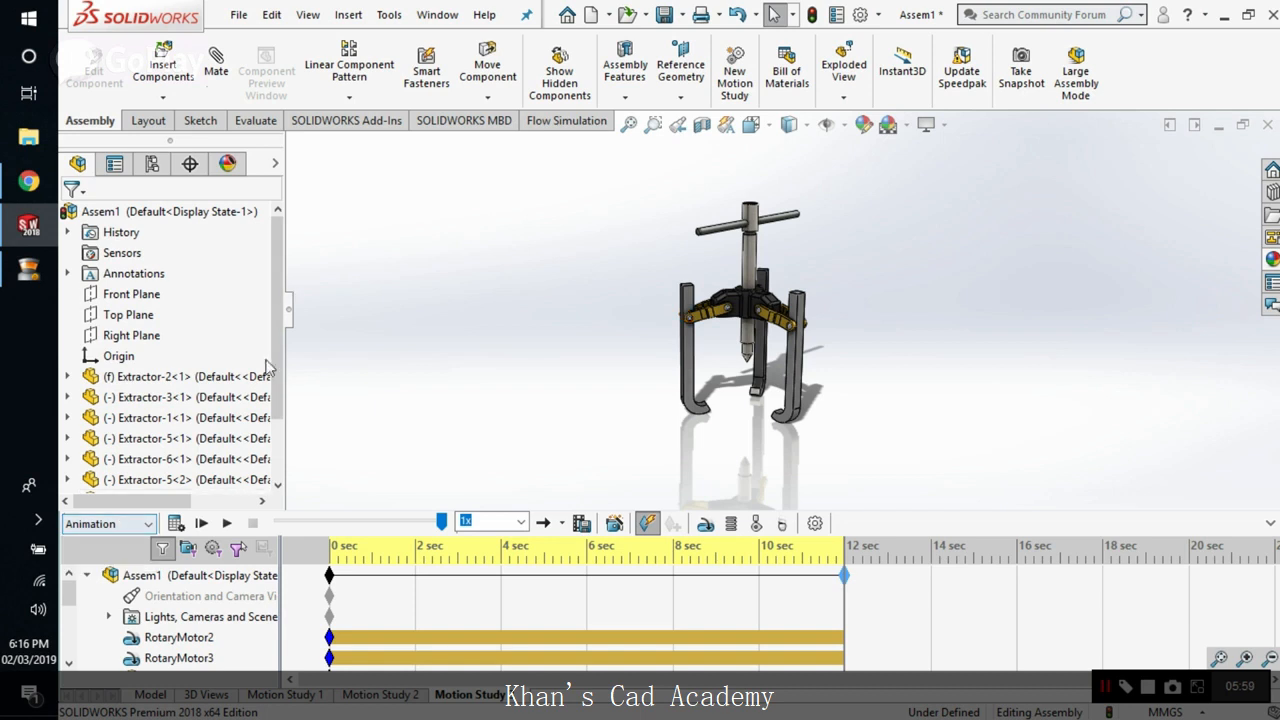
click(366, 121)
click(288, 62)
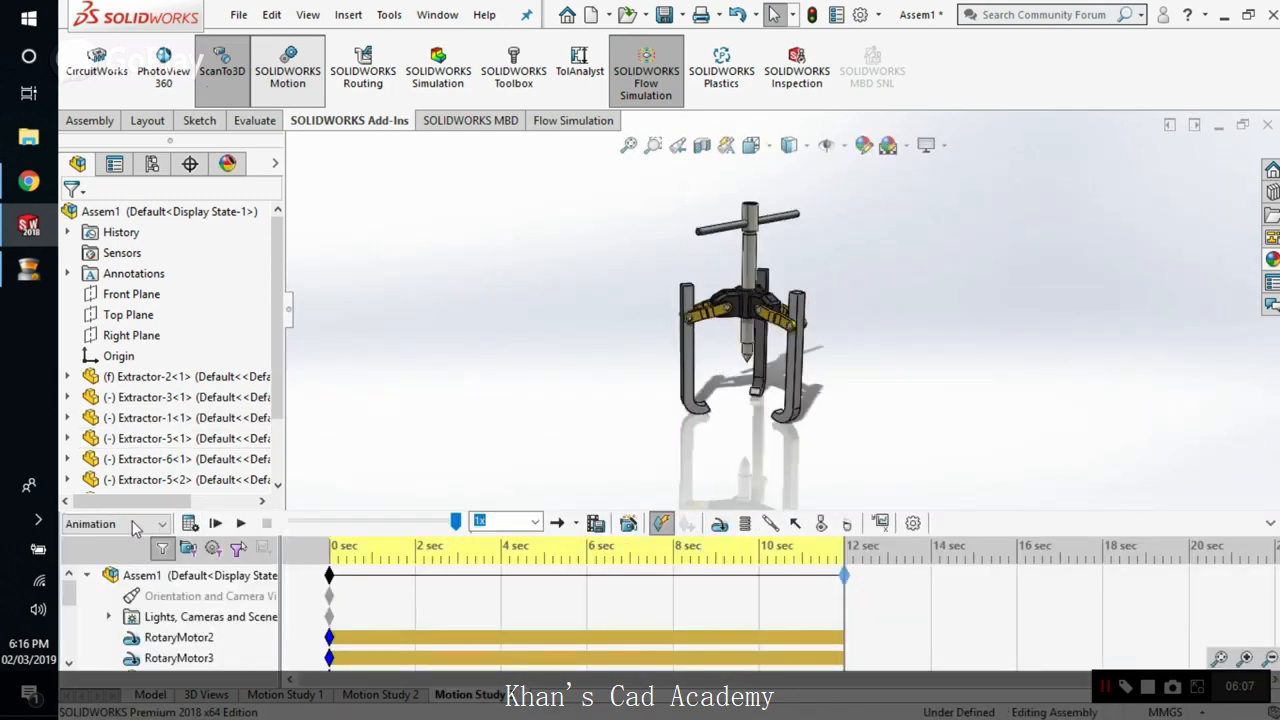
- Try the Motion Analysis study type and switch the study back to Animation
click(135, 524)
click(125, 582)
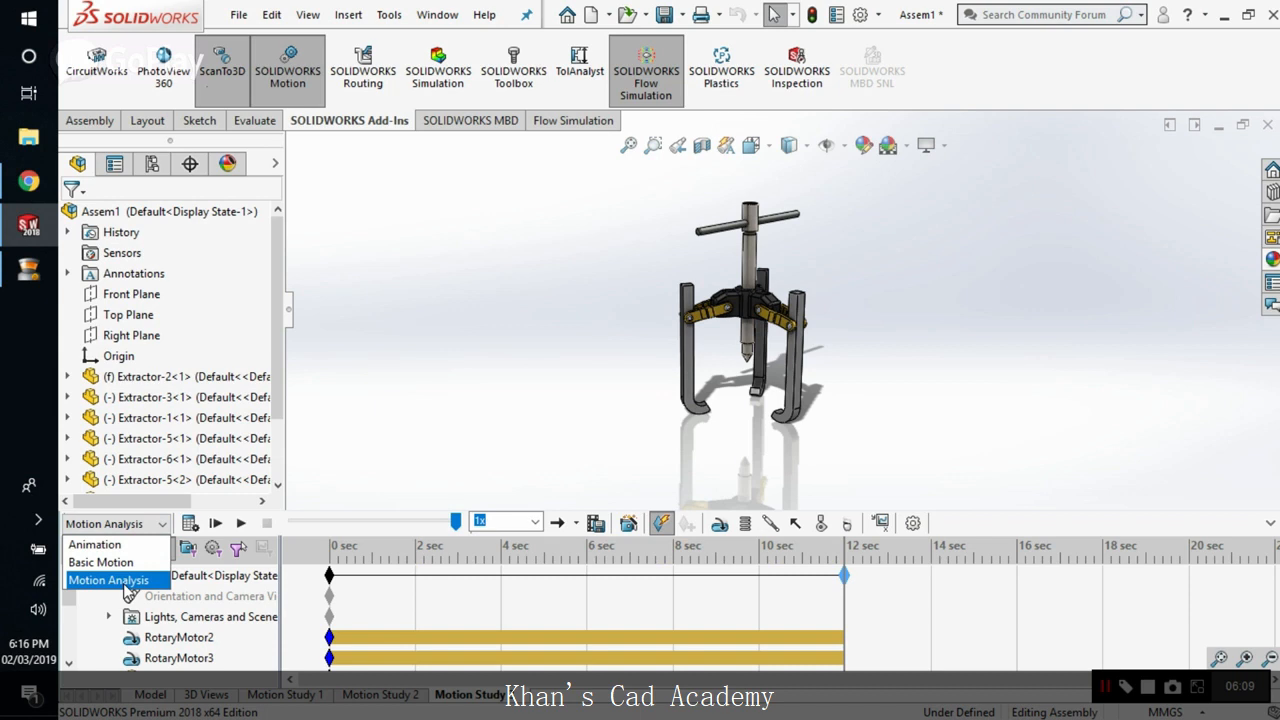
click(125, 582)
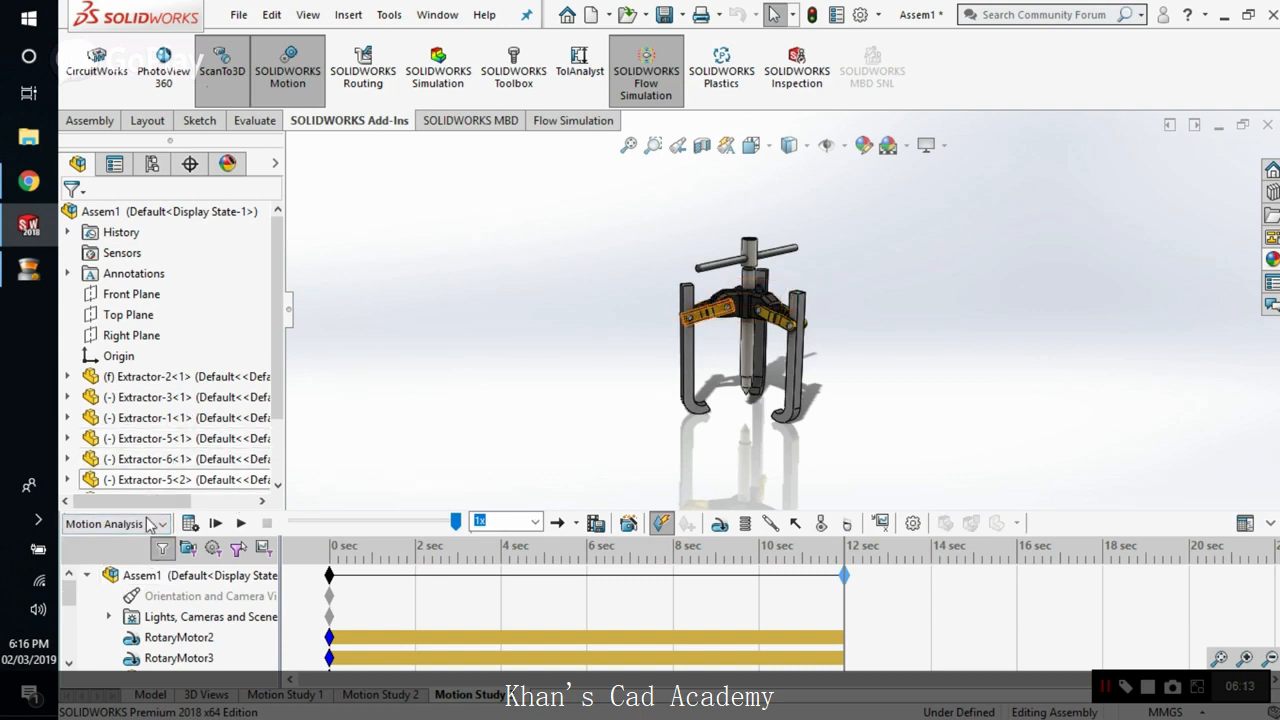
click(115, 524)
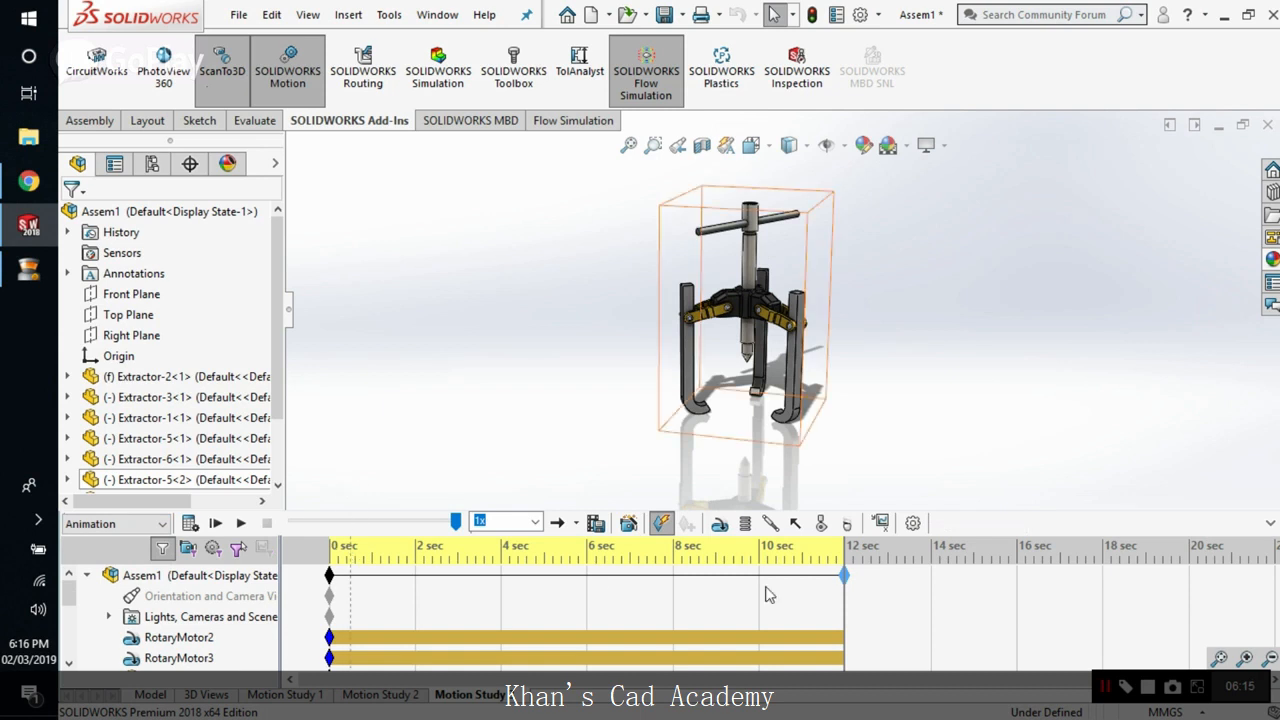
- Return the time bar to 0 seconds and play the first seconds of the animation
drag(844, 599, 330, 598)
click(240, 523)
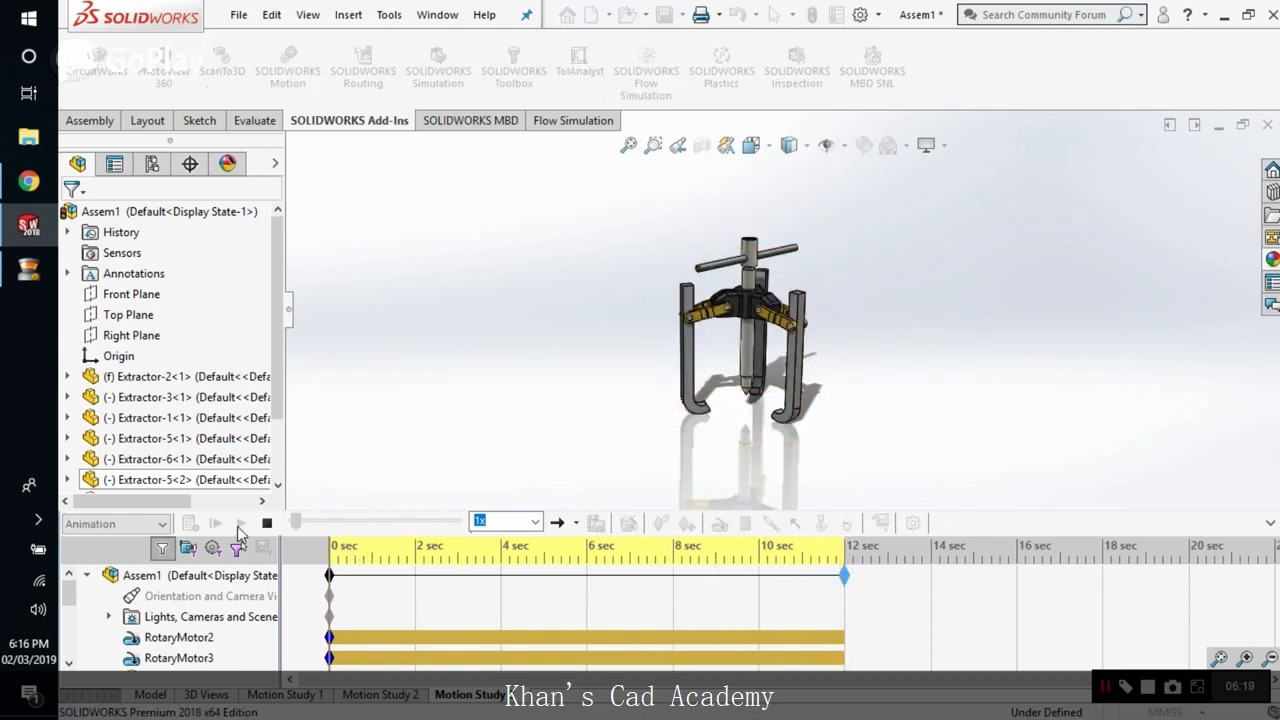
click(267, 523)
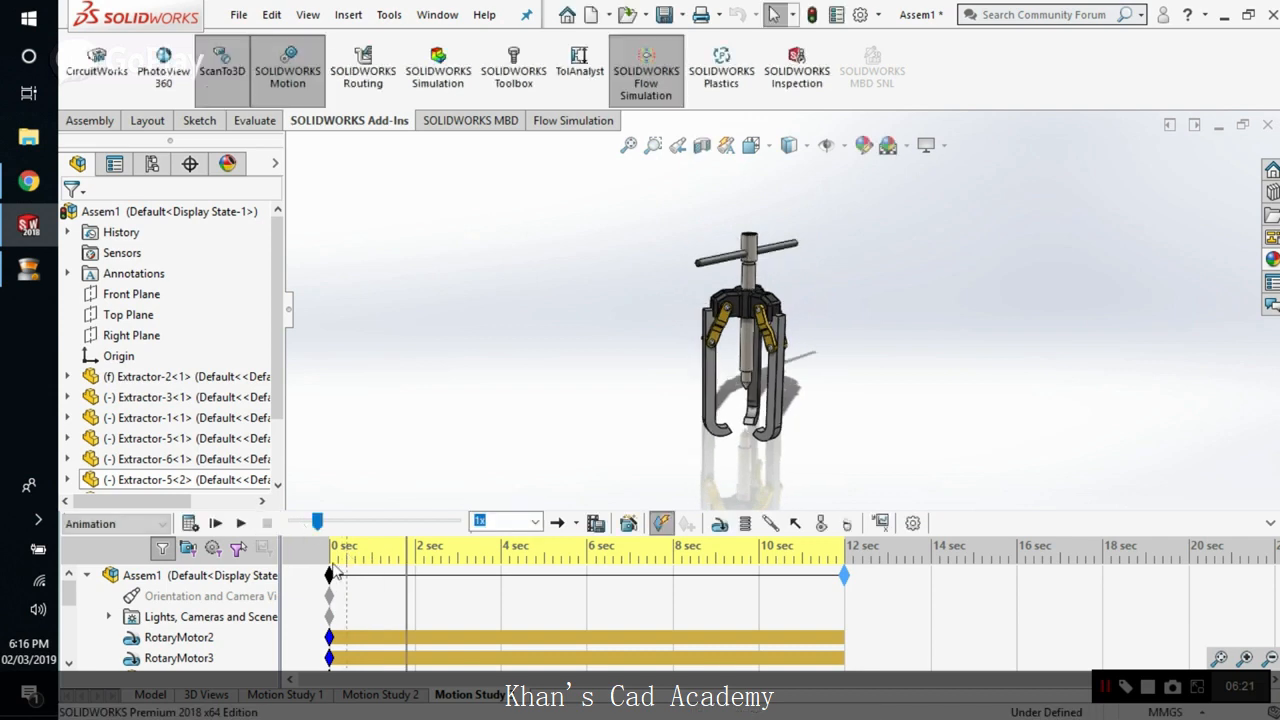
- Return the time bar to 0 seconds, set the link motor's constant speed to 1 RPM and recalculate the study
drag(404, 592, 300, 590)
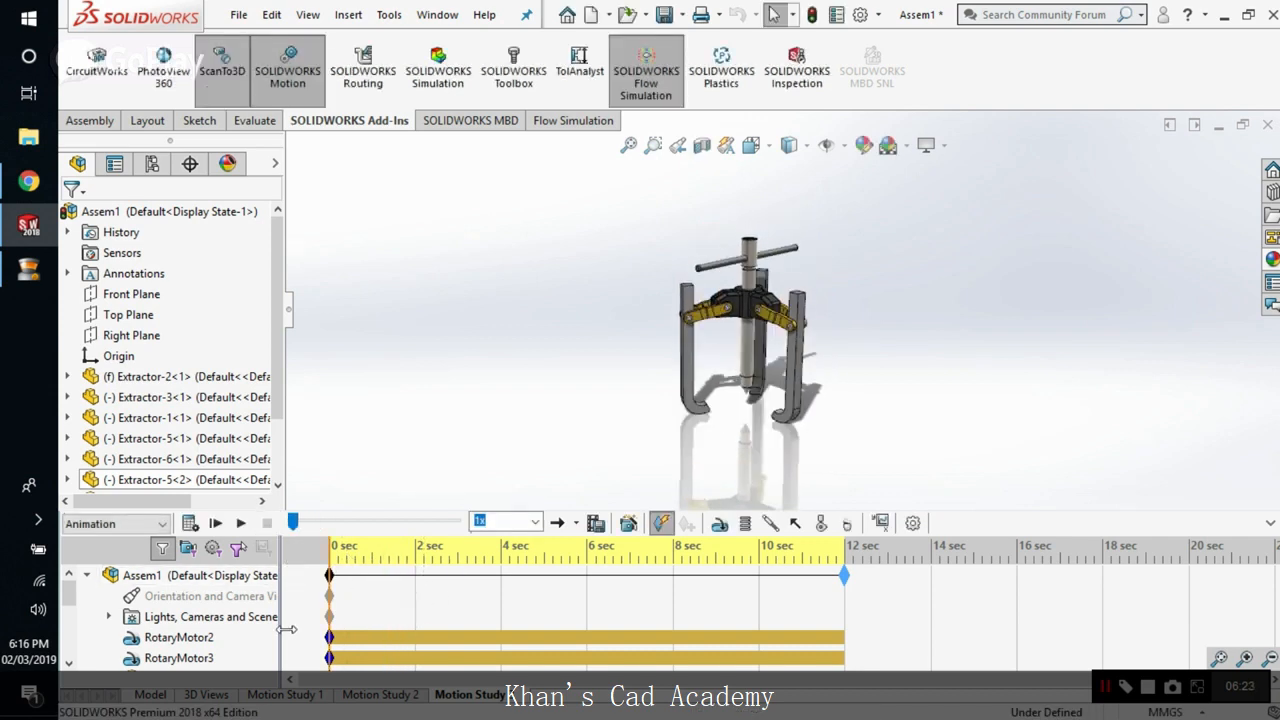
right_click(176, 665)
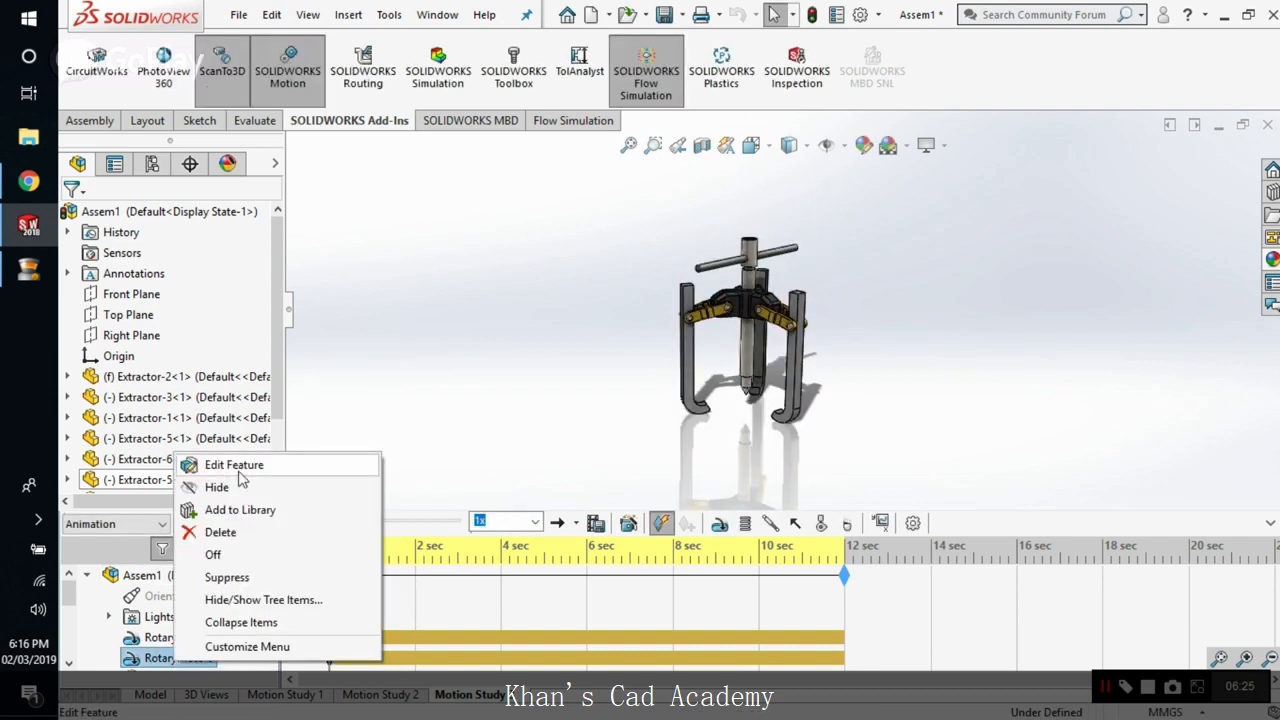
click(238, 464)
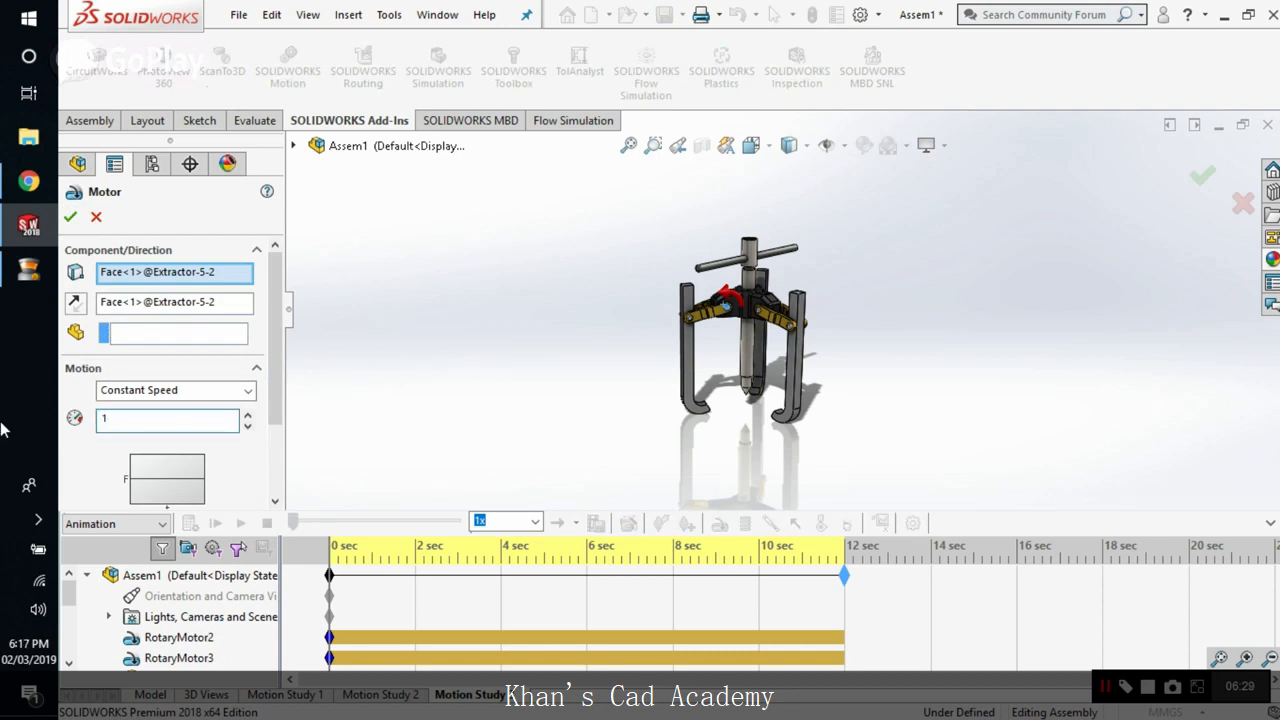
click(70, 216)
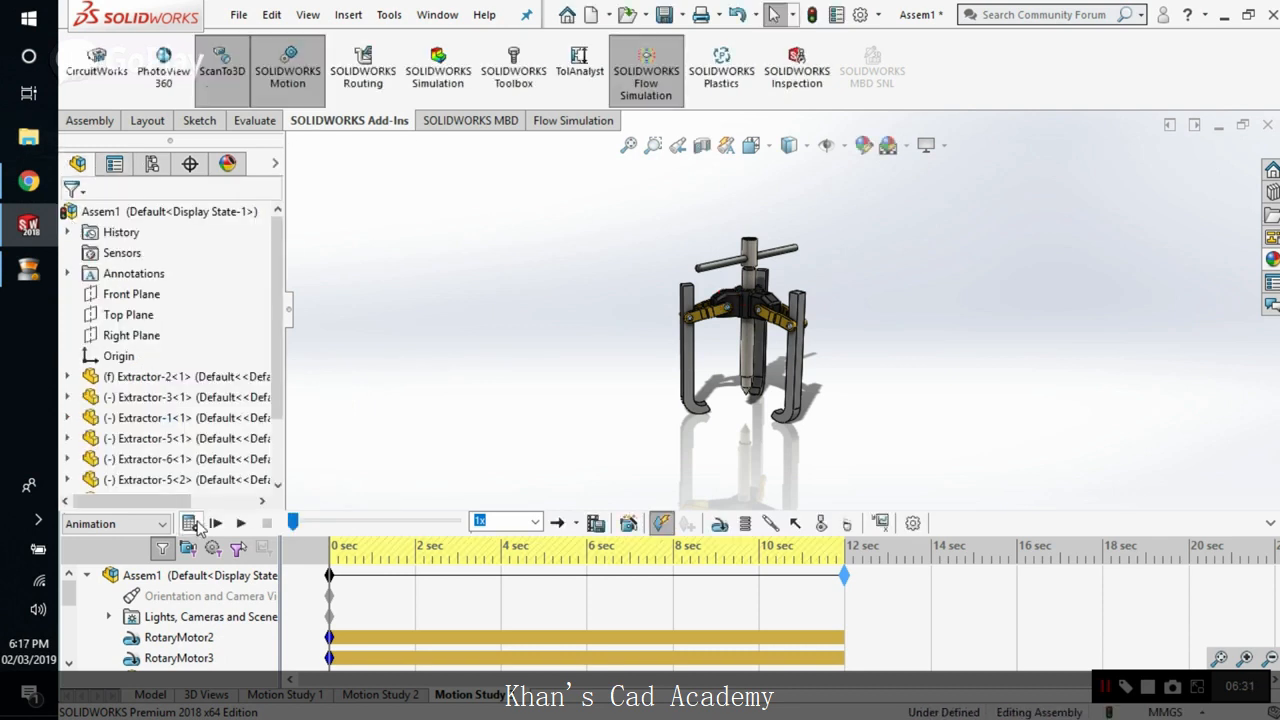
click(195, 525)
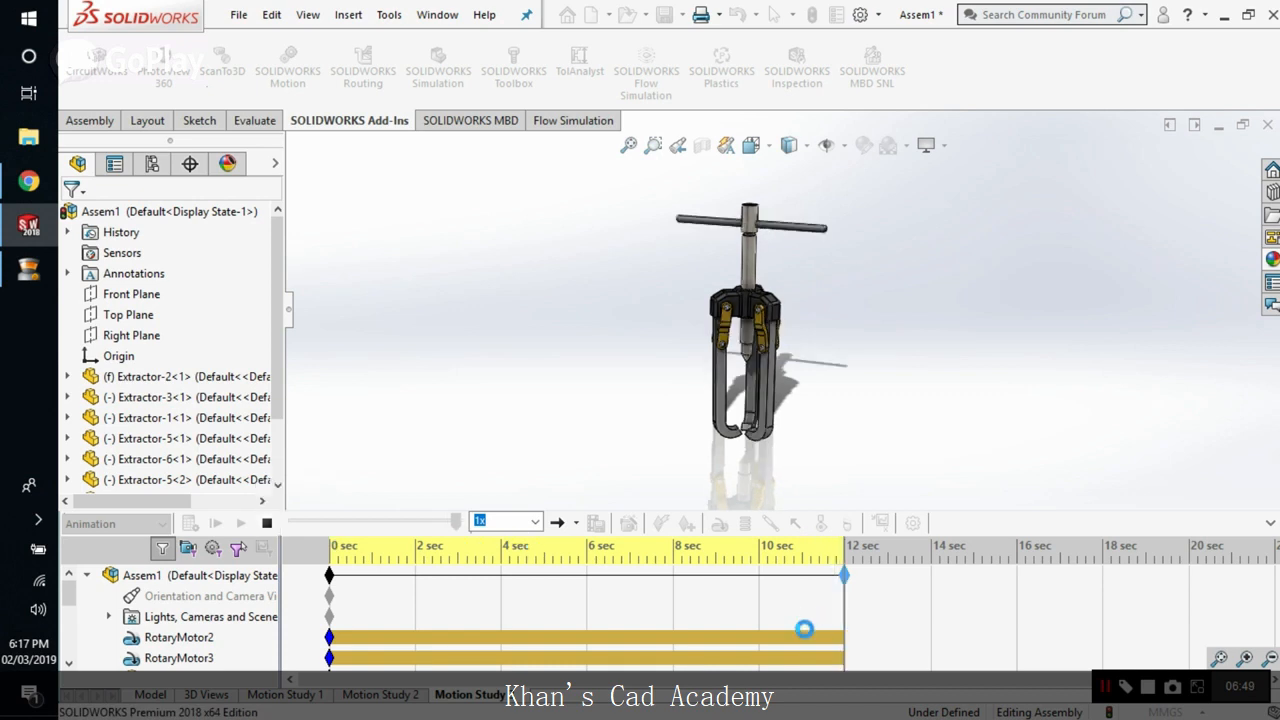
- Turn the link's rotary motor off at about 6.5 seconds and recalculate the study from 0 seconds
drag(848, 614, 608, 626)
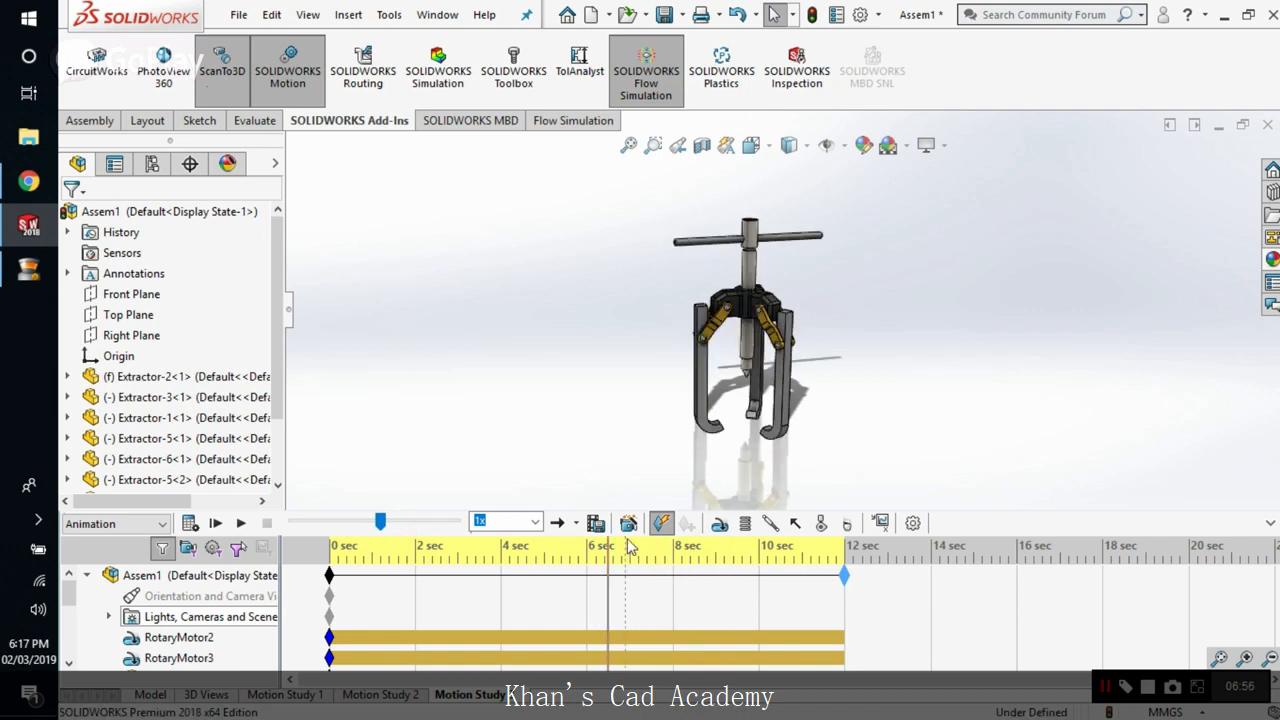
click(181, 659)
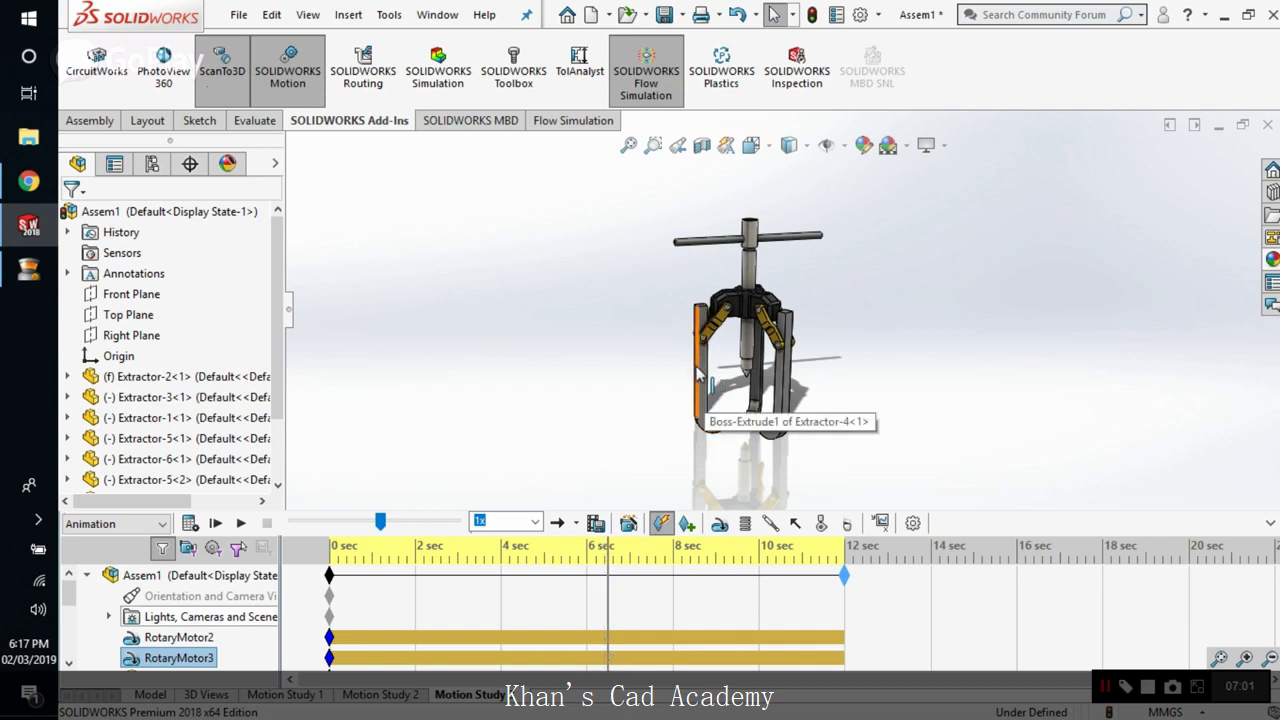
right_click(608, 657)
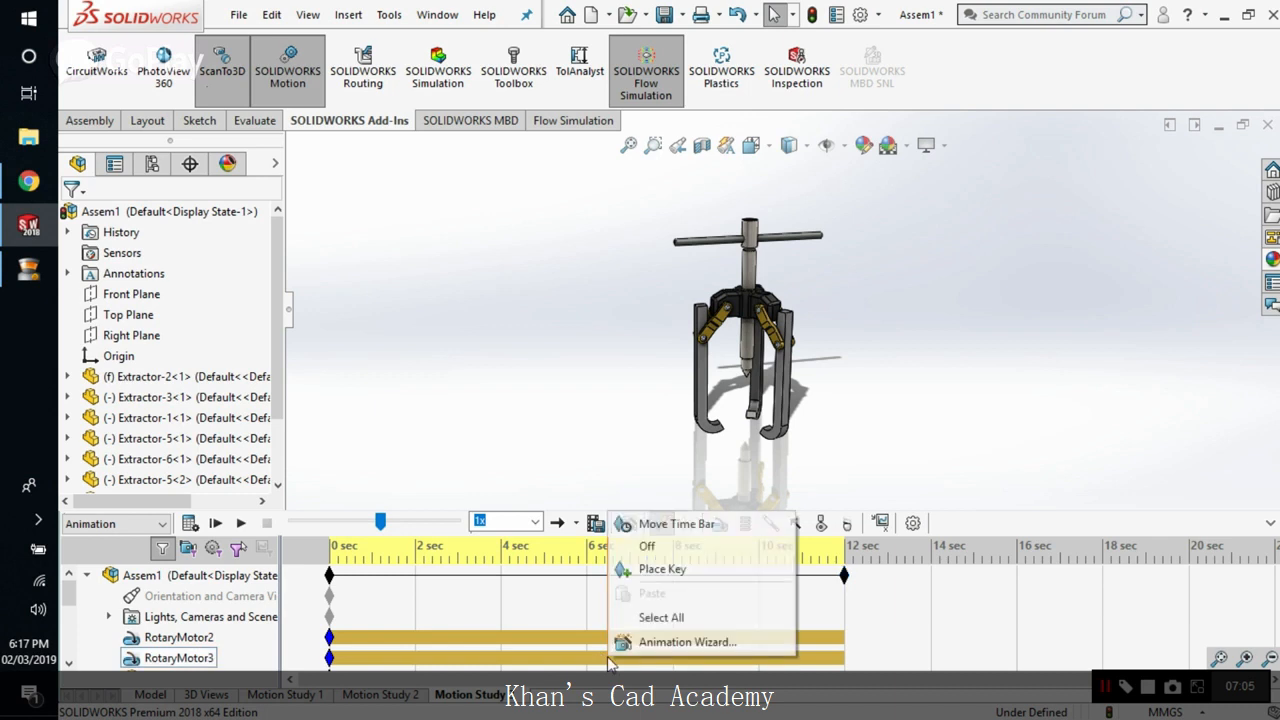
click(648, 547)
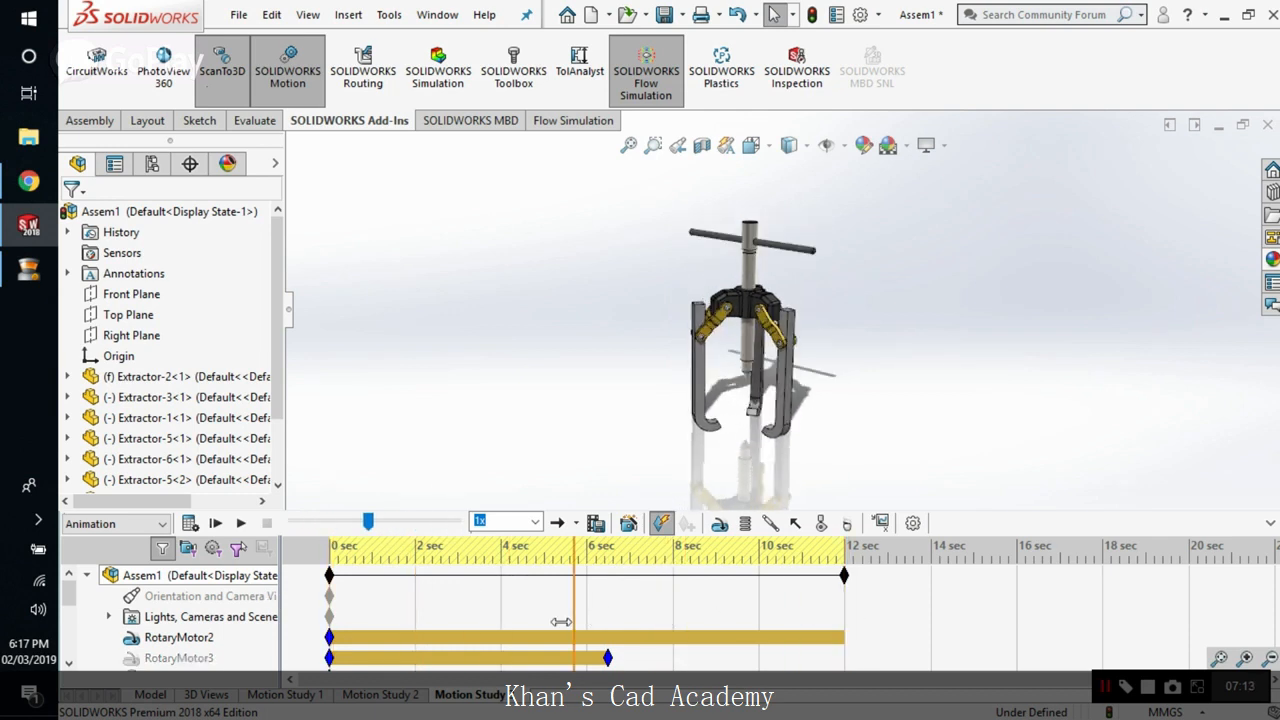
drag(561, 622, 850, 625)
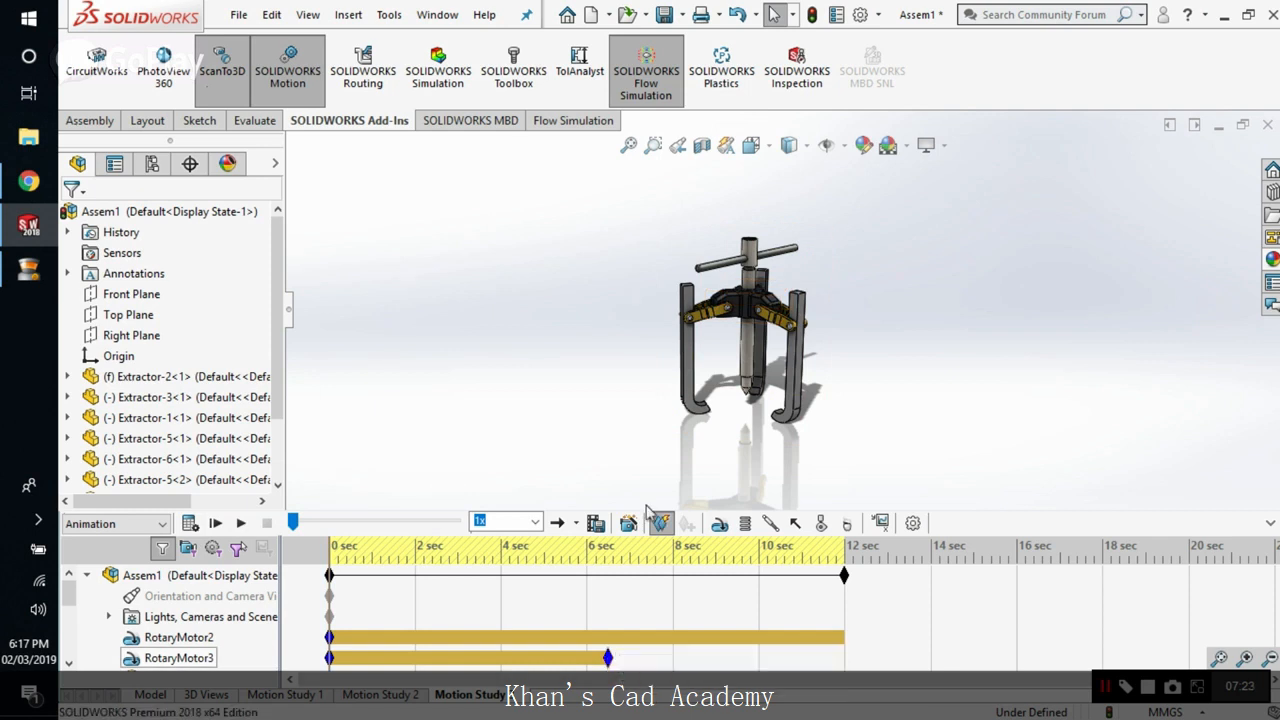
click(195, 530)
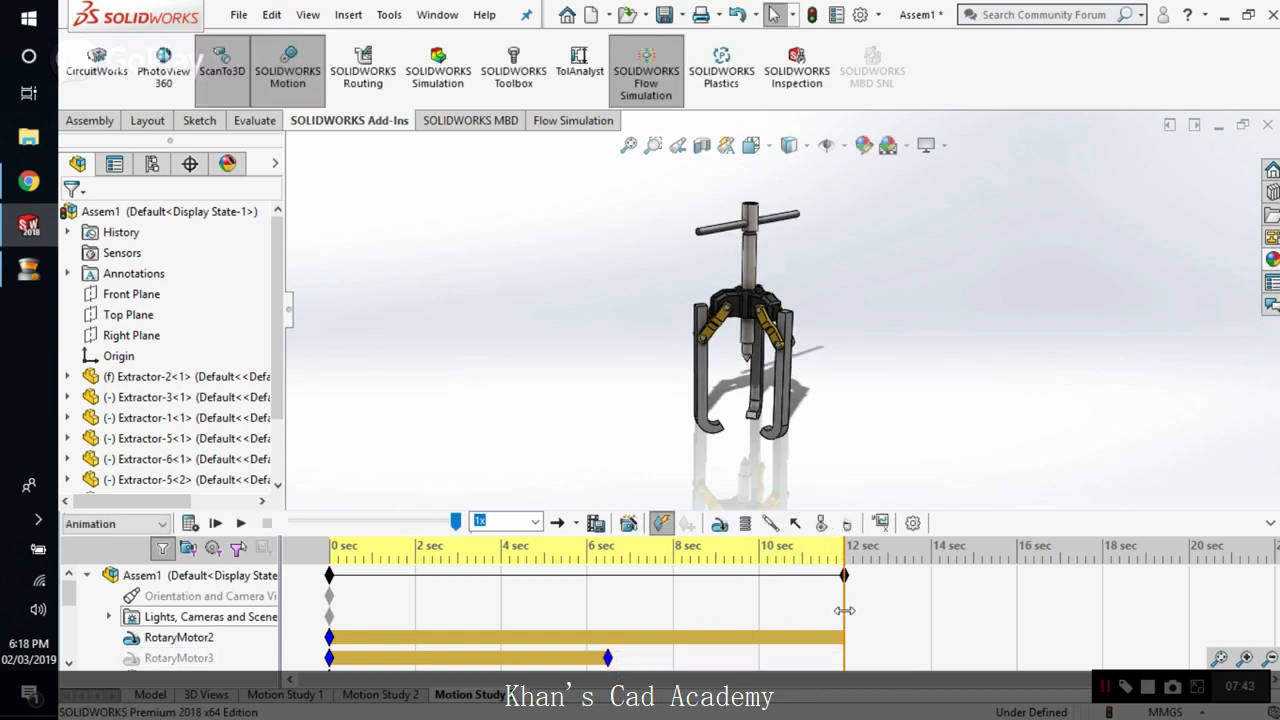
- Return the time bar to 0 seconds and view the animation's save settings without saving
drag(844, 611, 298, 630)
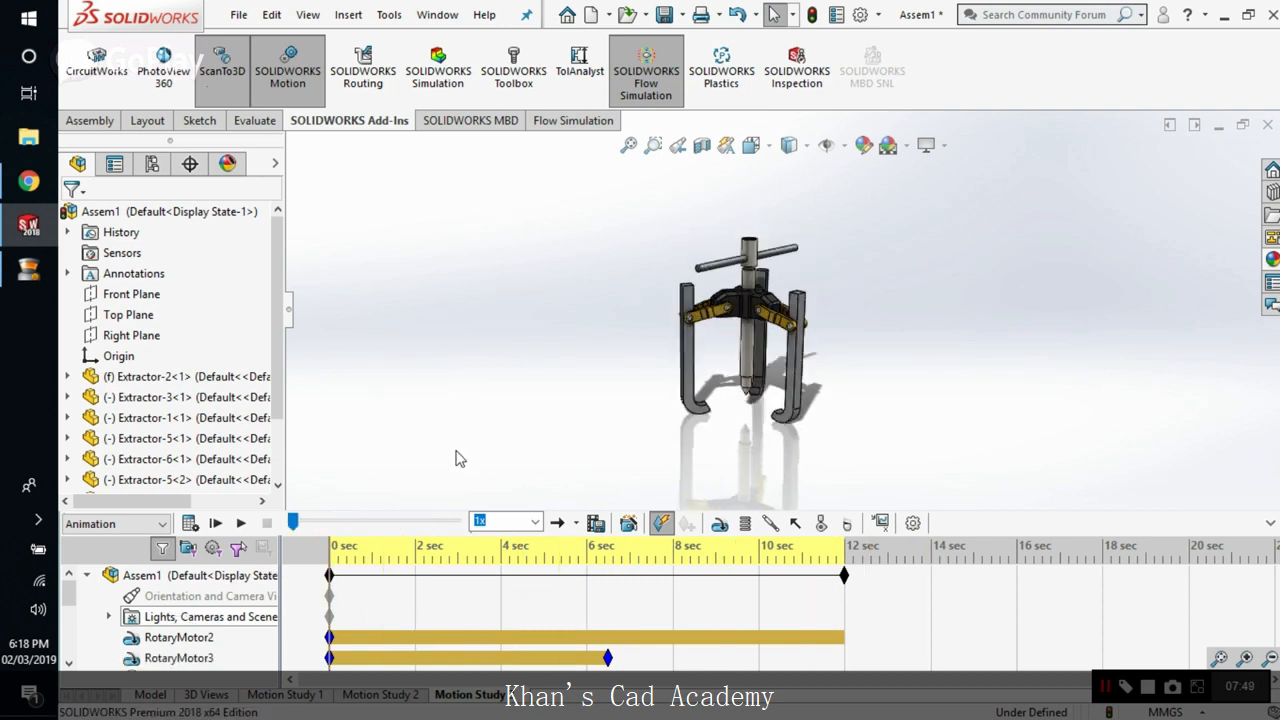
click(595, 523)
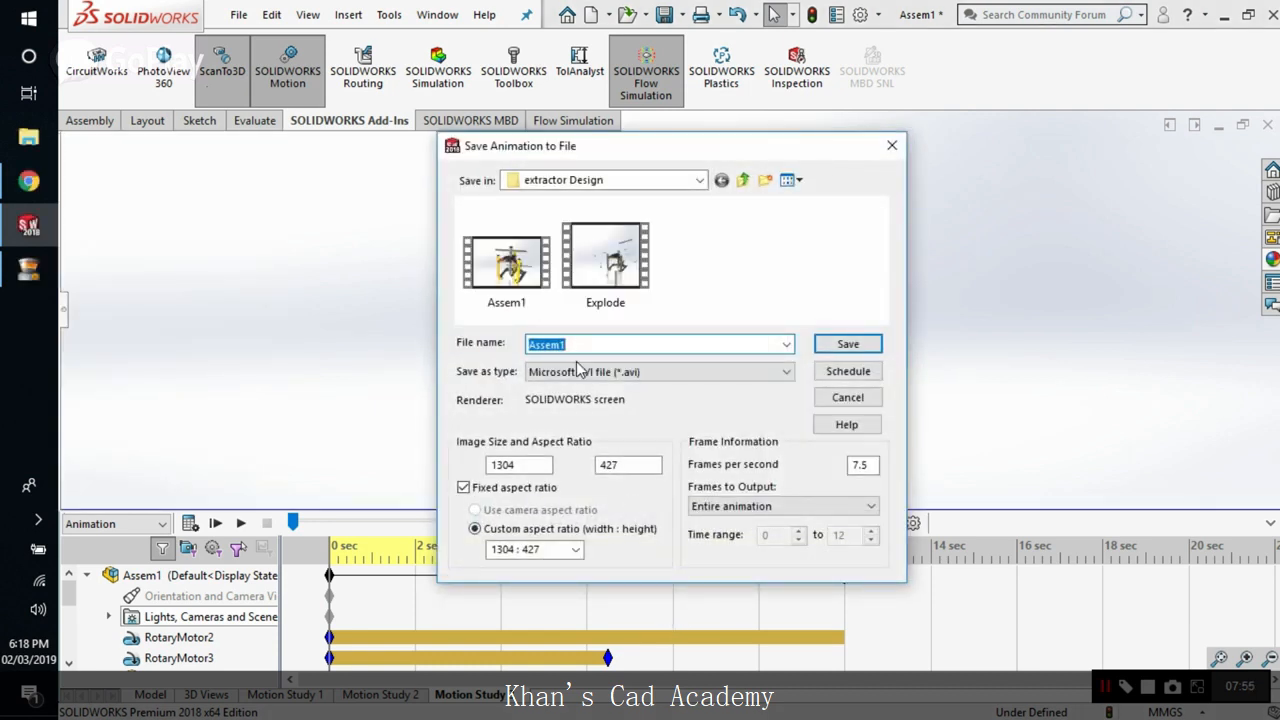
click(892, 145)
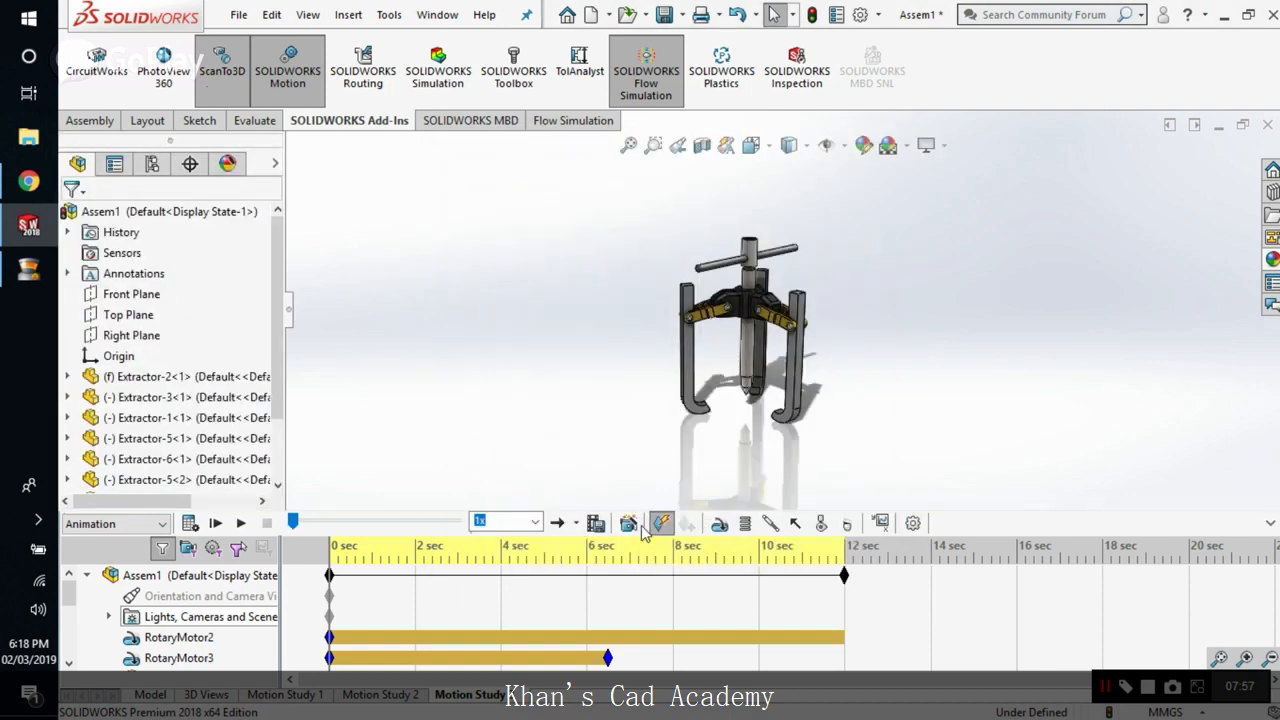
- Start saving the animation as an AVI file in the extractor Design folder and name it "Solidworks motion"
click(595, 524)
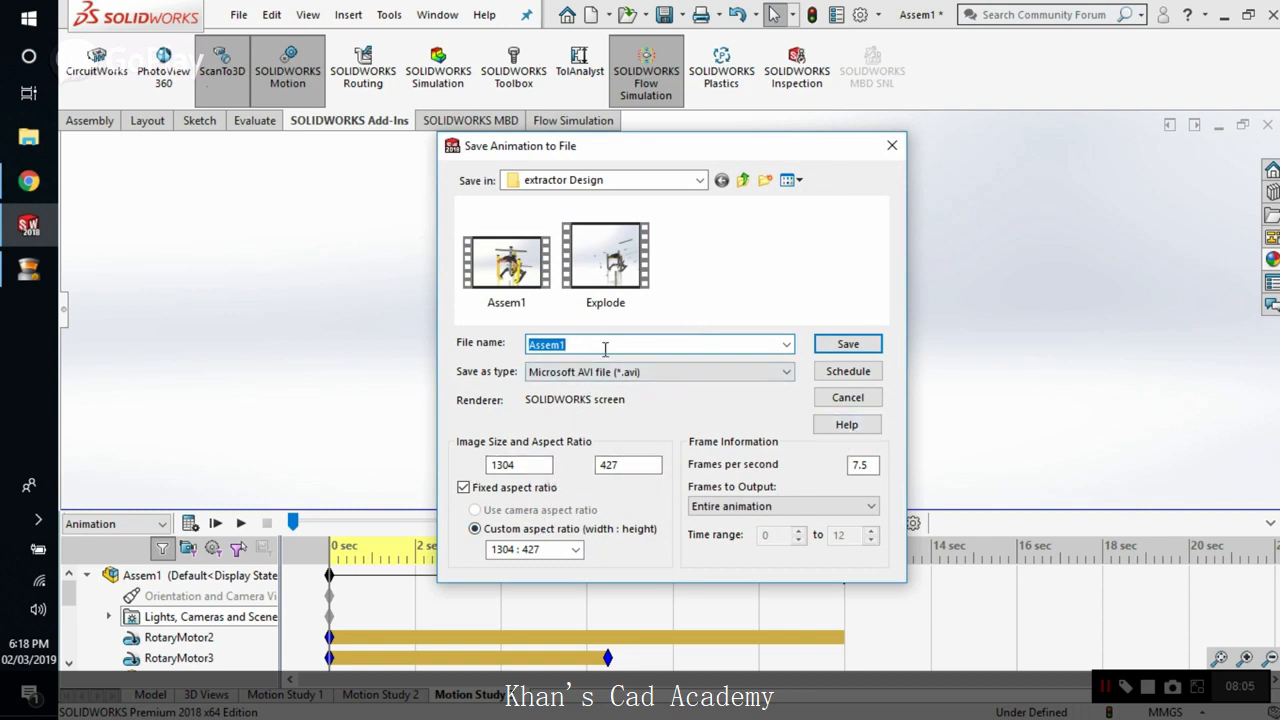
text(An)
key(BackSpace)
key(BackSpace)
key(BackSpace)
key(BackSpace)
key(BackSpace)
key(BackSpace)
key(BackSpace)
key(BackSpace)
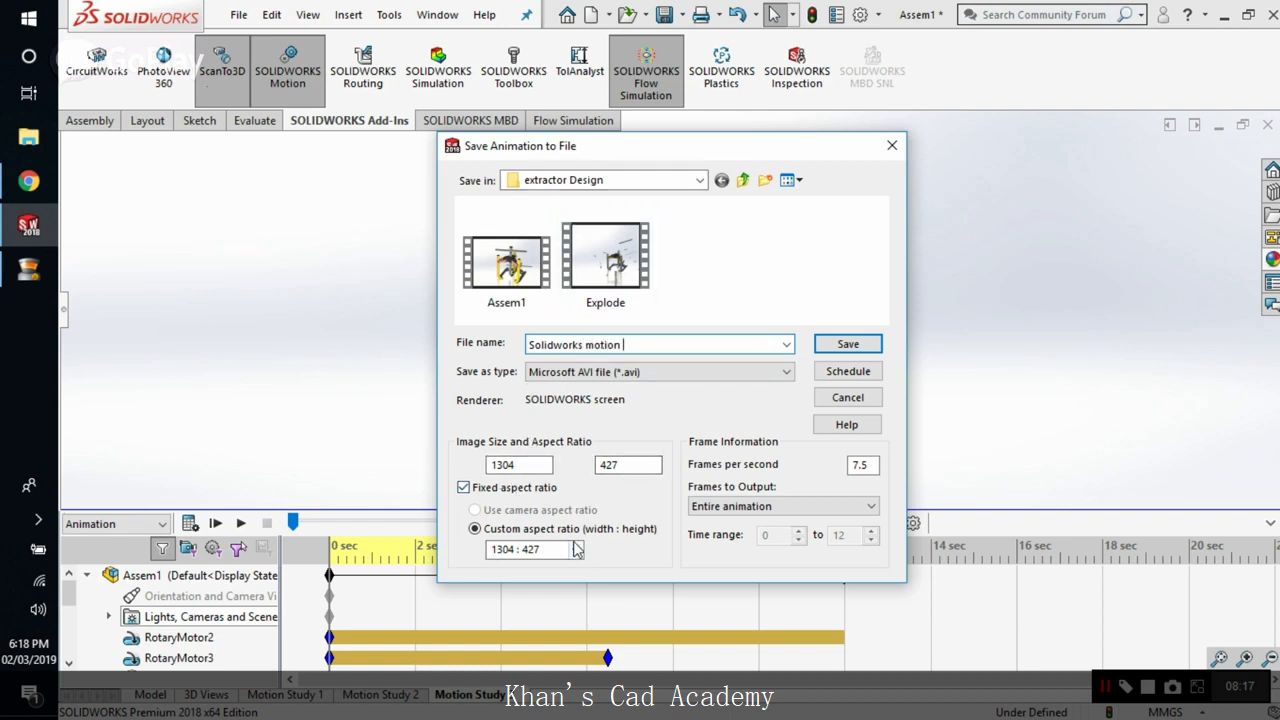
- Set the output to 50 frames per second and save the animation with Microsoft Video 1 compression
drag(869, 467, 860, 472)
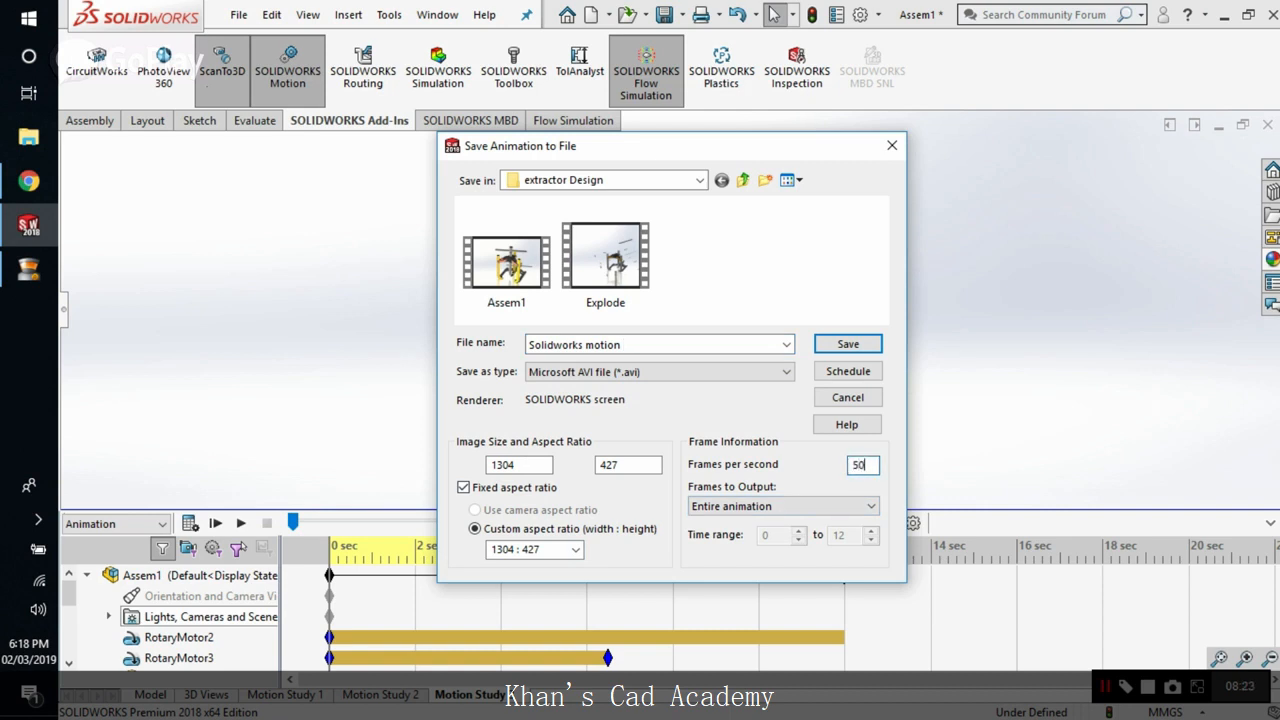
click(838, 347)
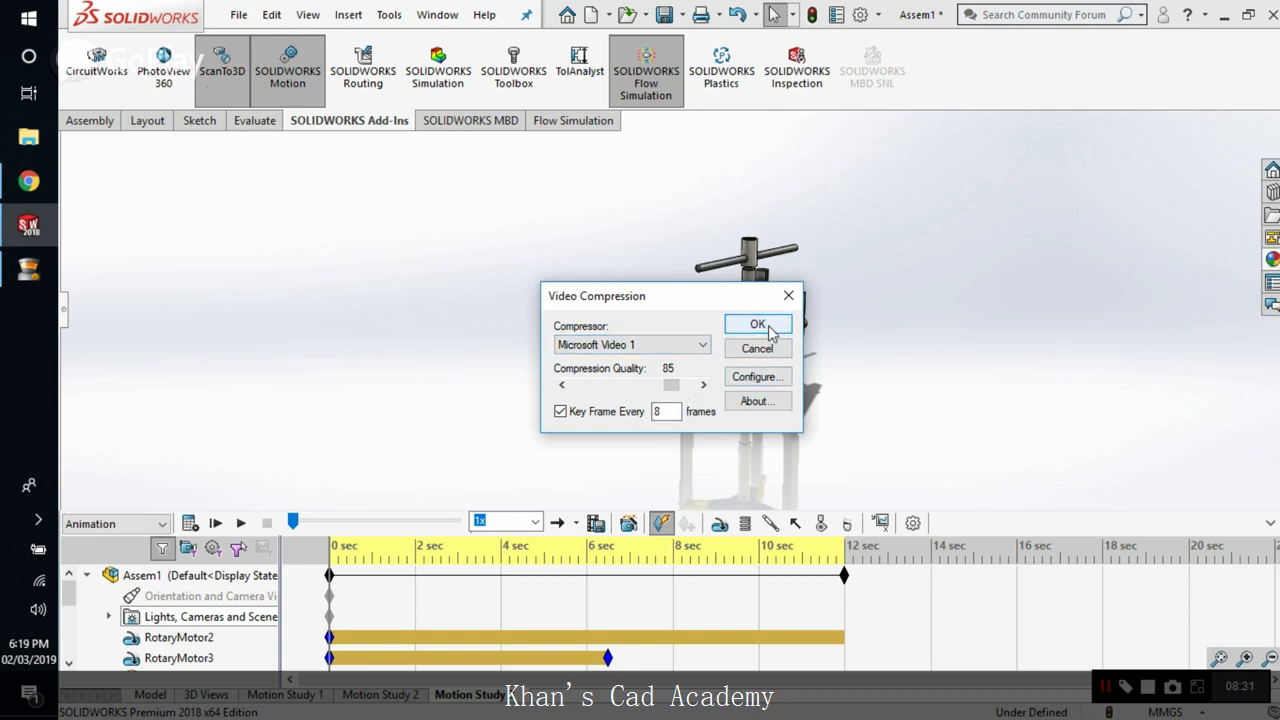
click(769, 330)
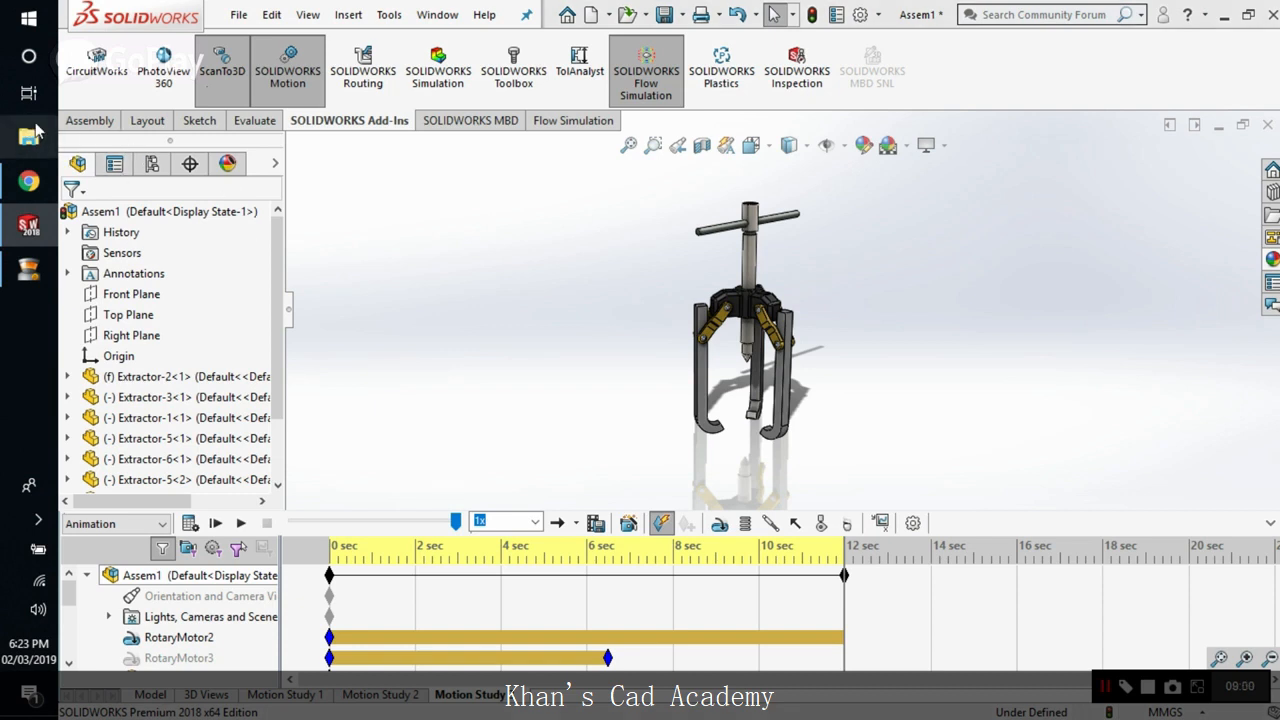
- Switch to File Explorer and open the folder location of the recent Assem1 file
key(super+e)
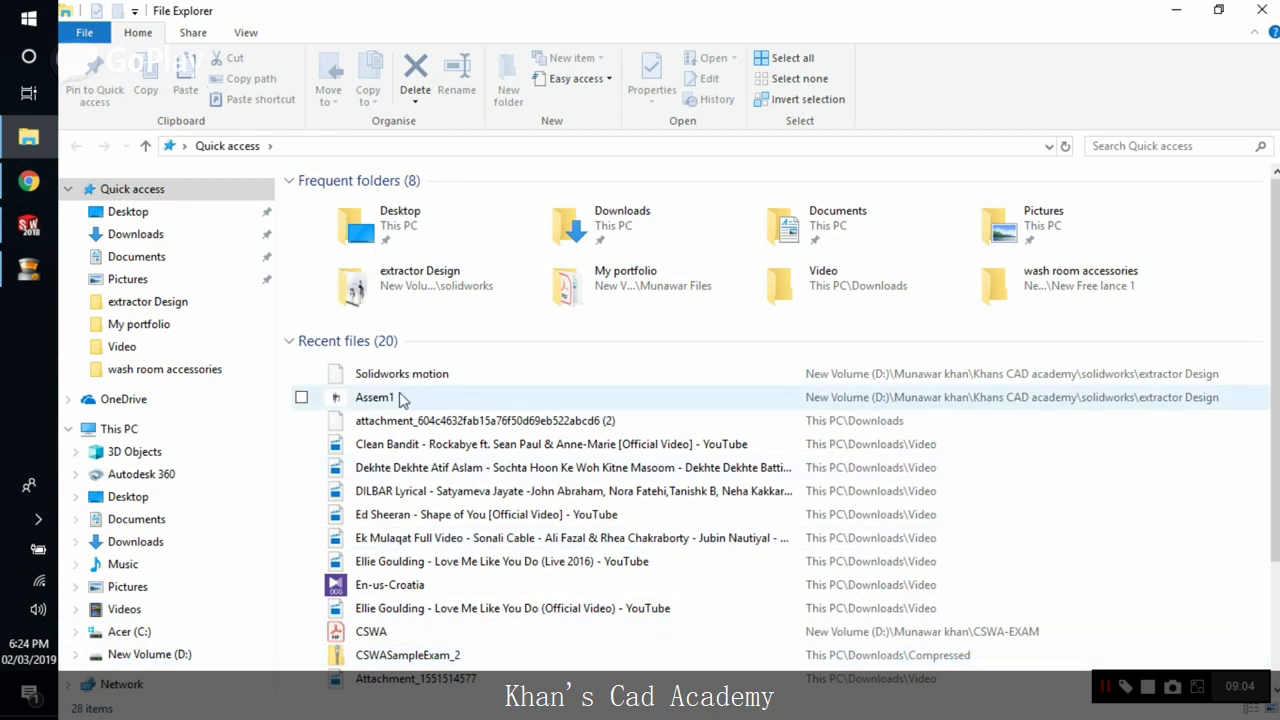
double_click(399, 394)
right_click(399, 392)
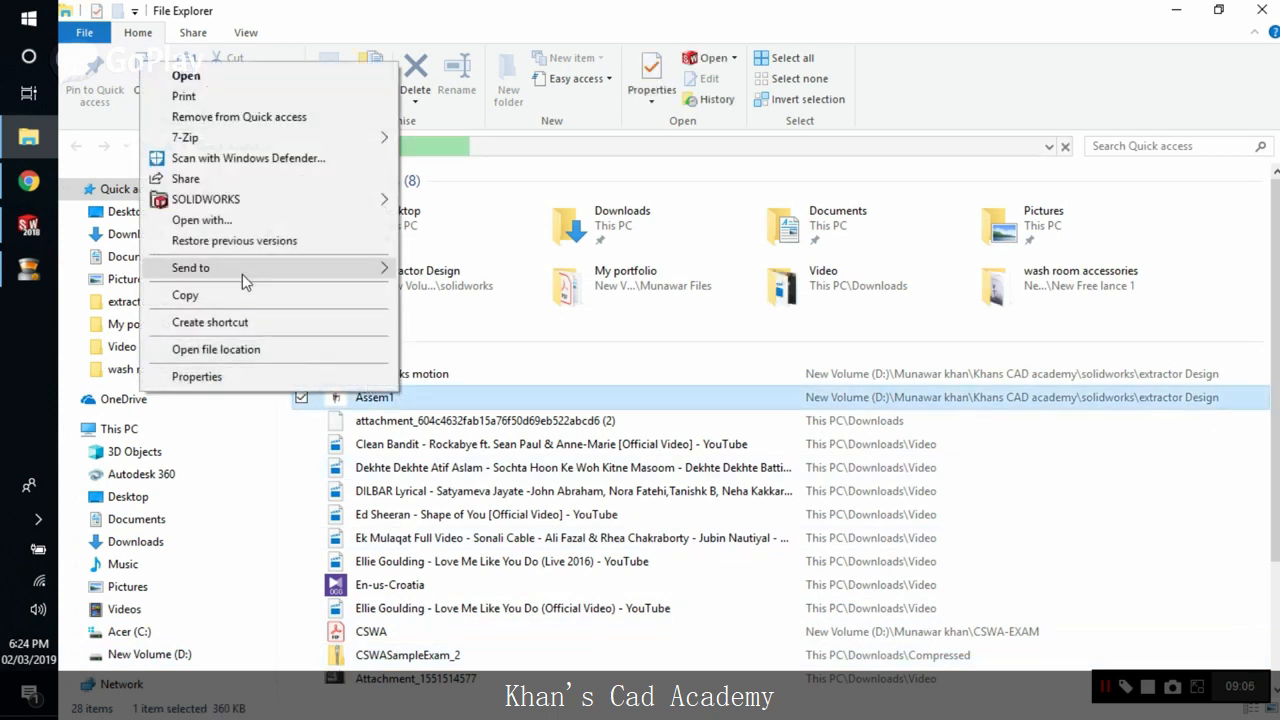
click(250, 349)
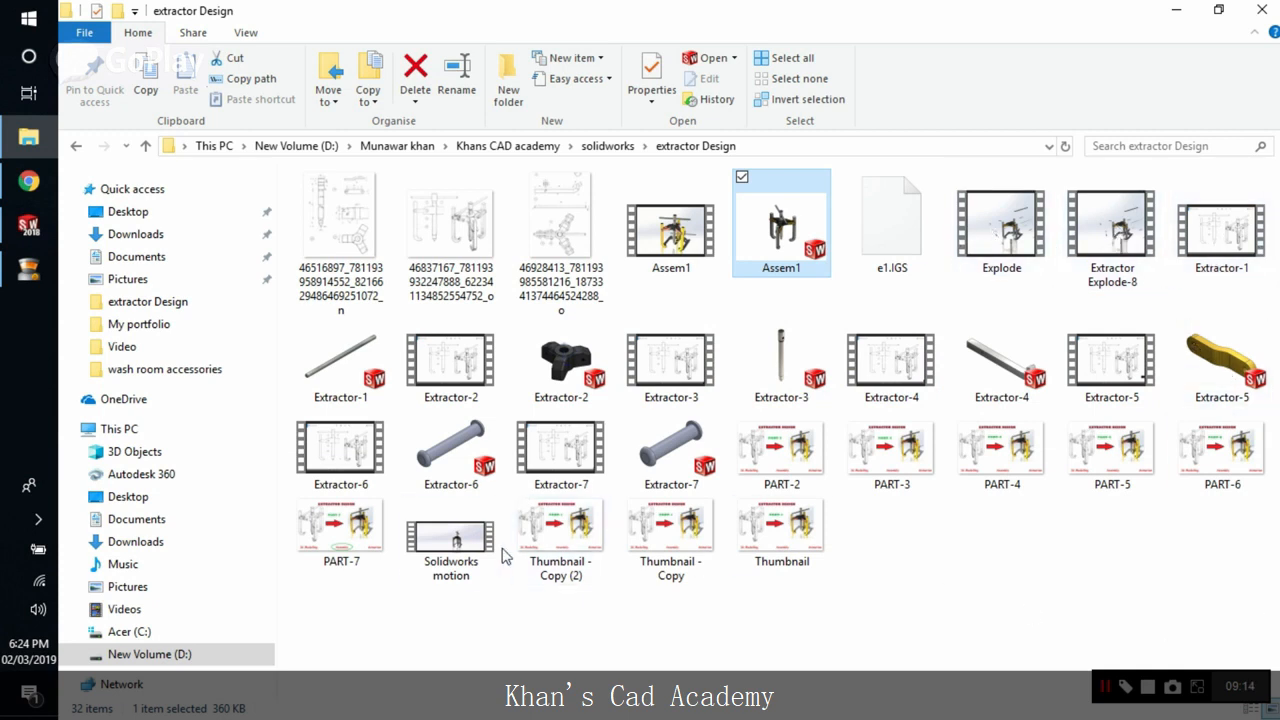
- Play the "Solidworks motion" video in KMPlayer, dismissing the update window, and switch back to SOLIDWORKS
right_click(462, 541)
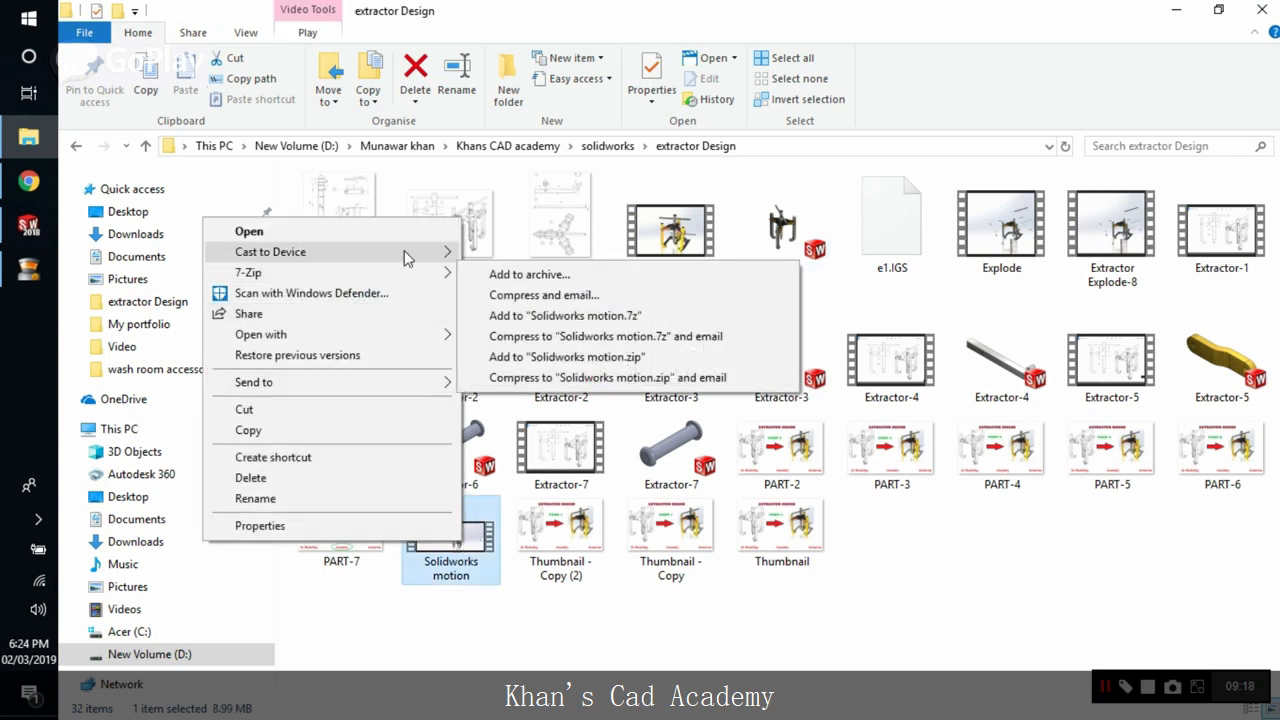
mouse_move(397, 330)
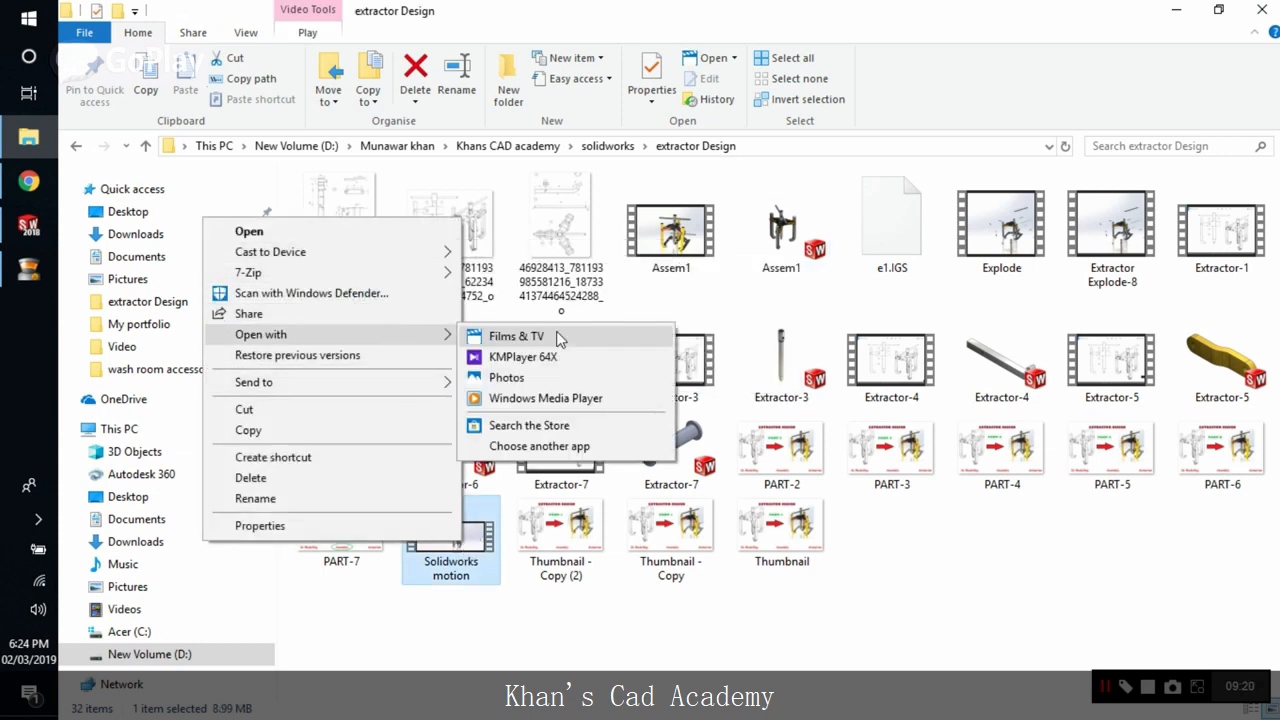
click(560, 357)
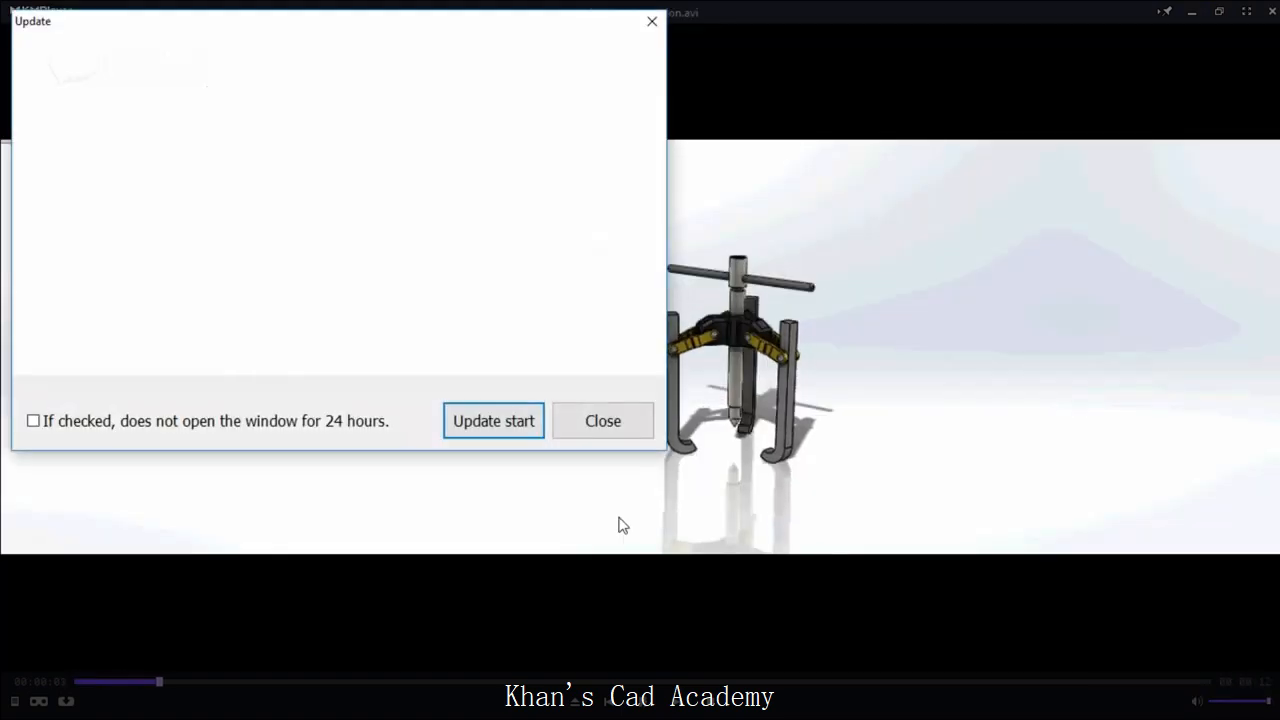
click(600, 418)
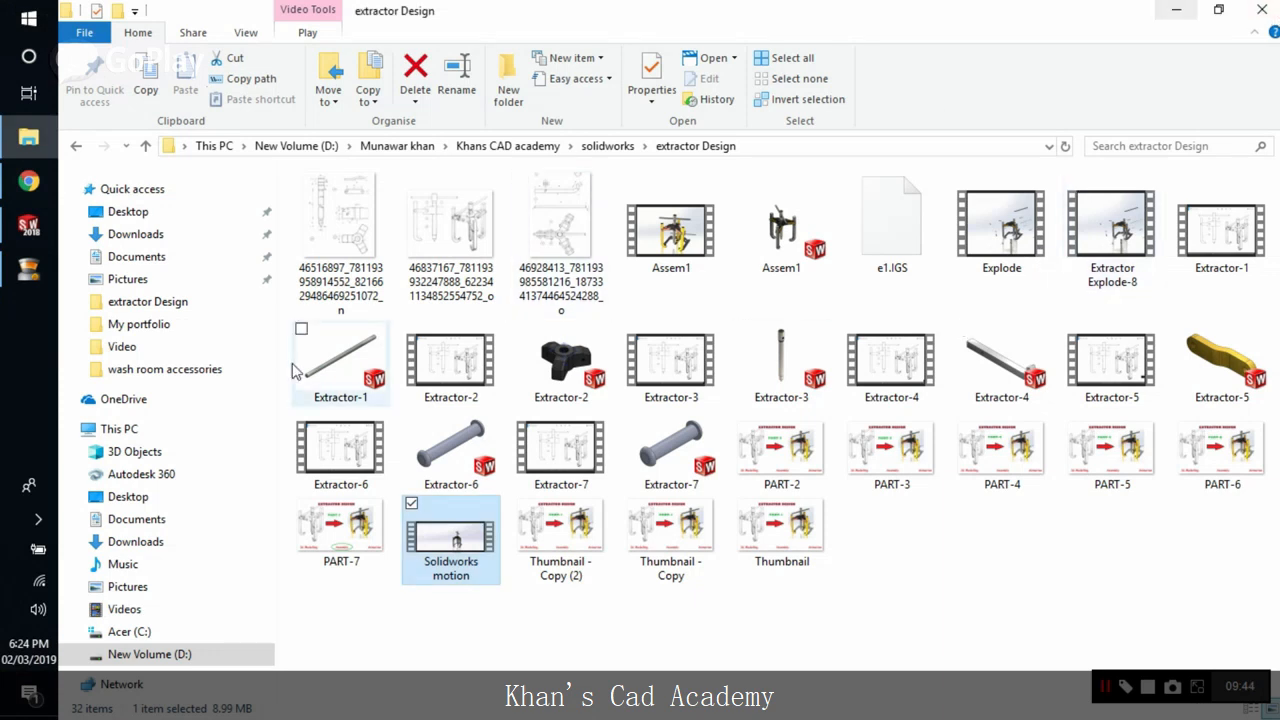
click(28, 226)
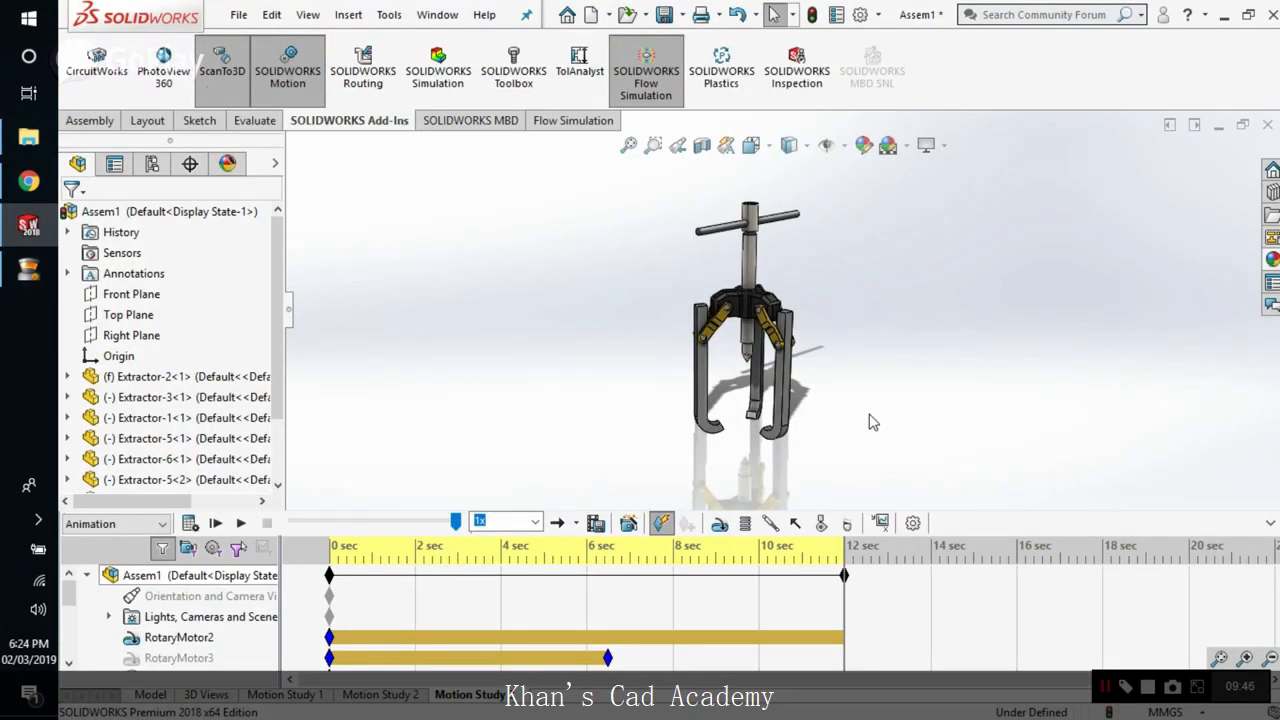